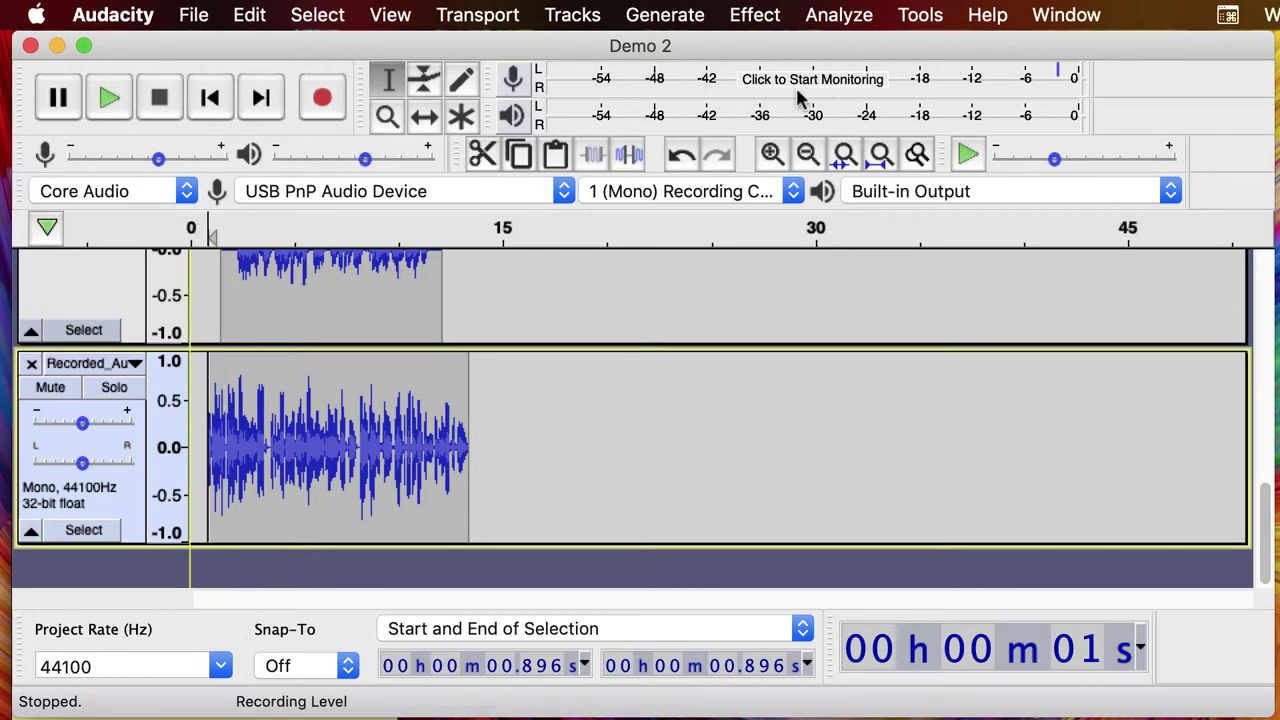
Play the soloed mono recorded track, then stop it so the timer returns to zero
{"action": "left_click", "coordinate": [112, 104]}
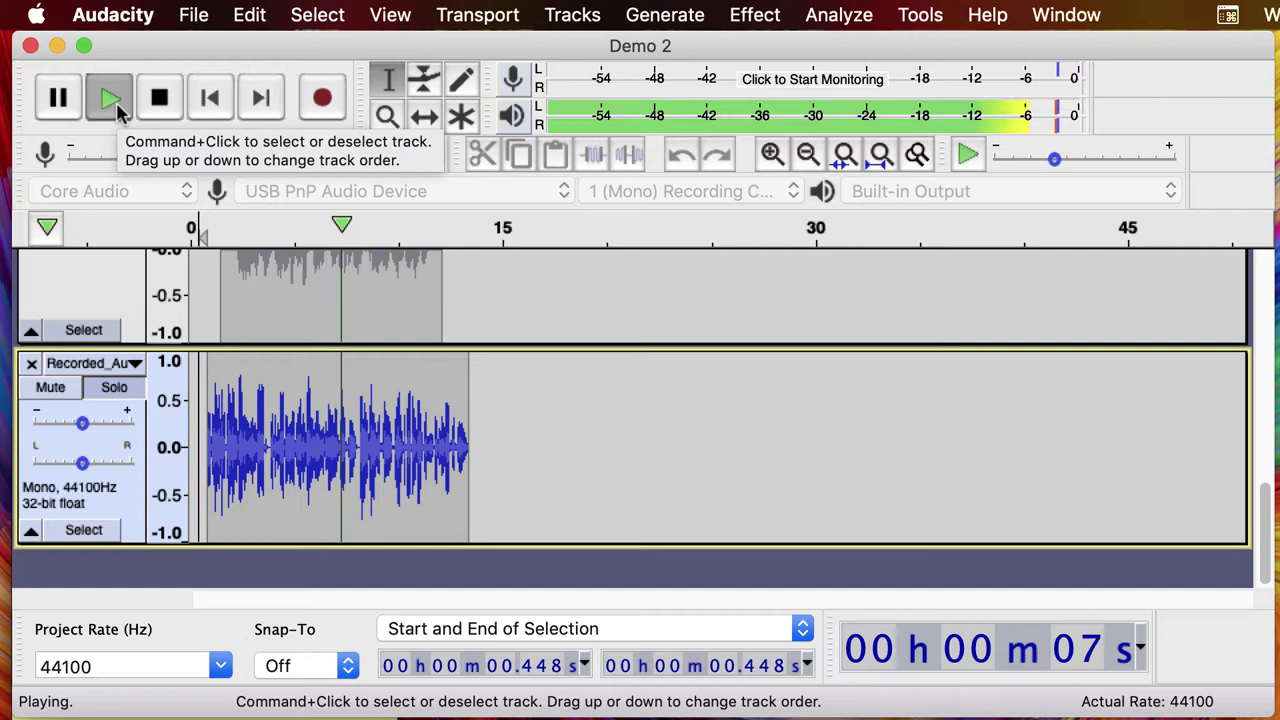
{"action": "left_click", "coordinate": [116, 104]}
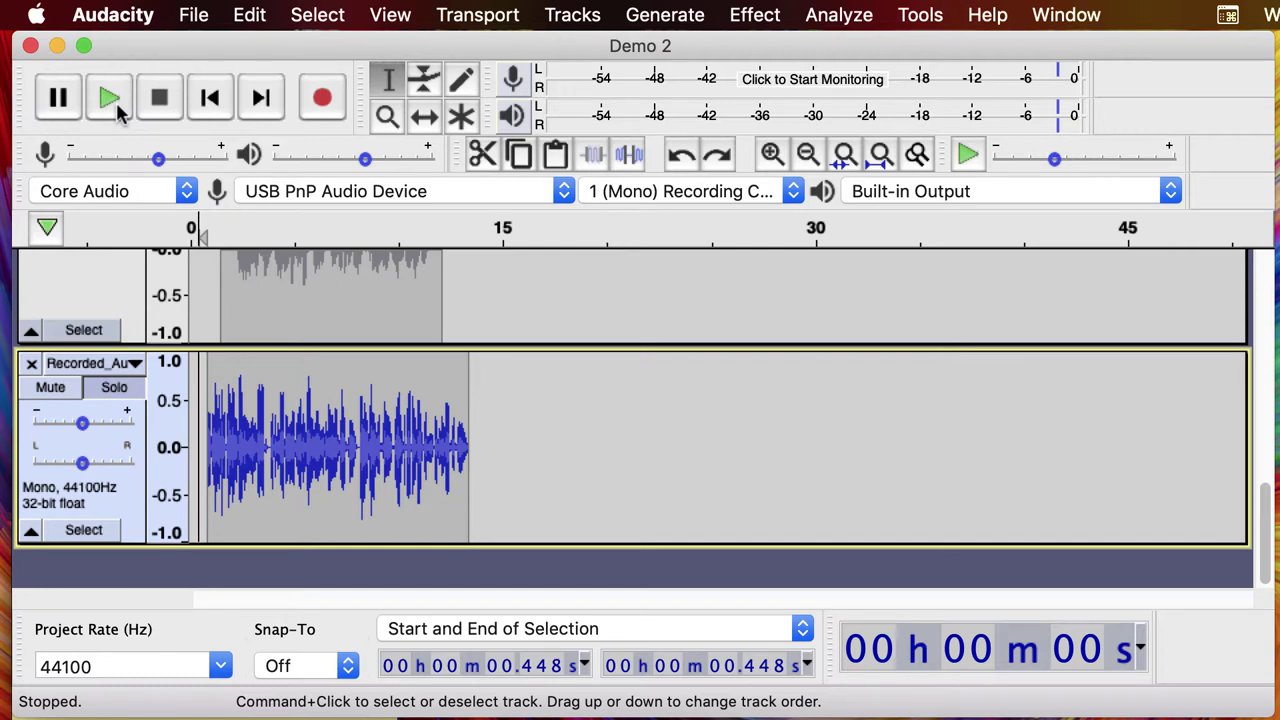
Mute the Recorded_Audio track and unmute the stereo voice memo track
{"action": "left_click", "coordinate": [50, 387]}
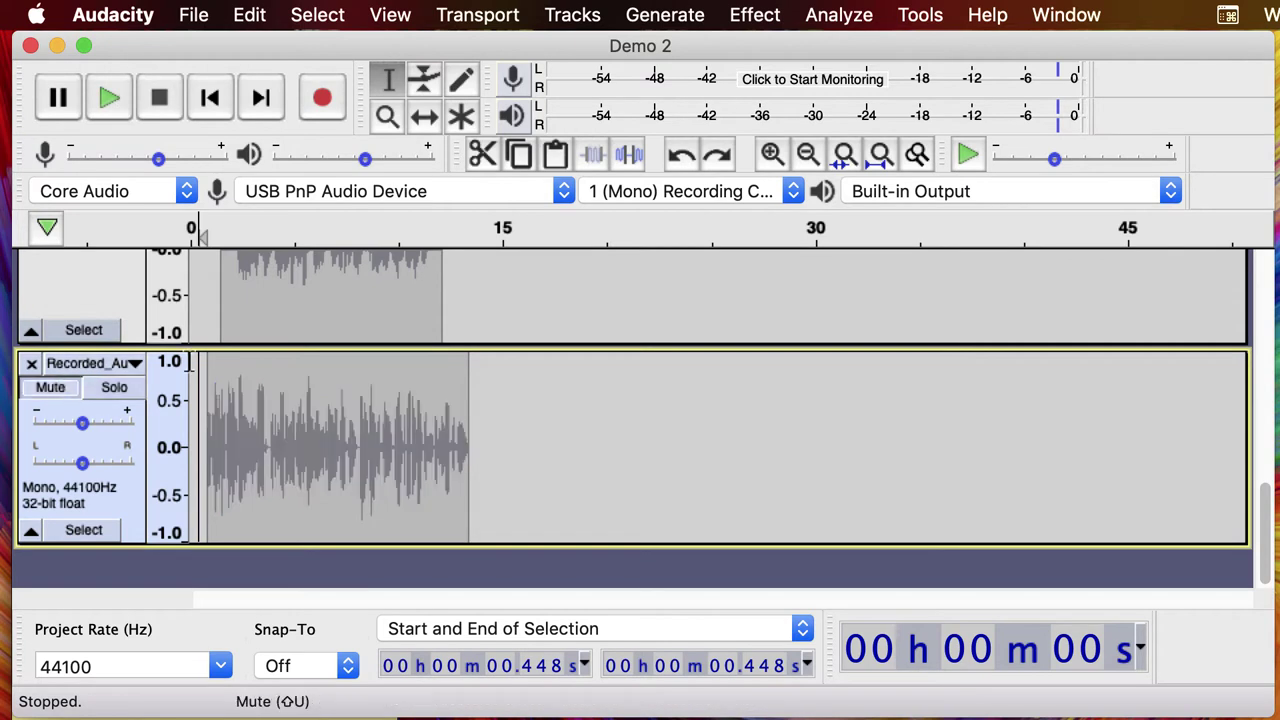
{"action": "scroll", "coordinate": [203, 371], "scroll_direction": "up", "scroll_amount": 5}
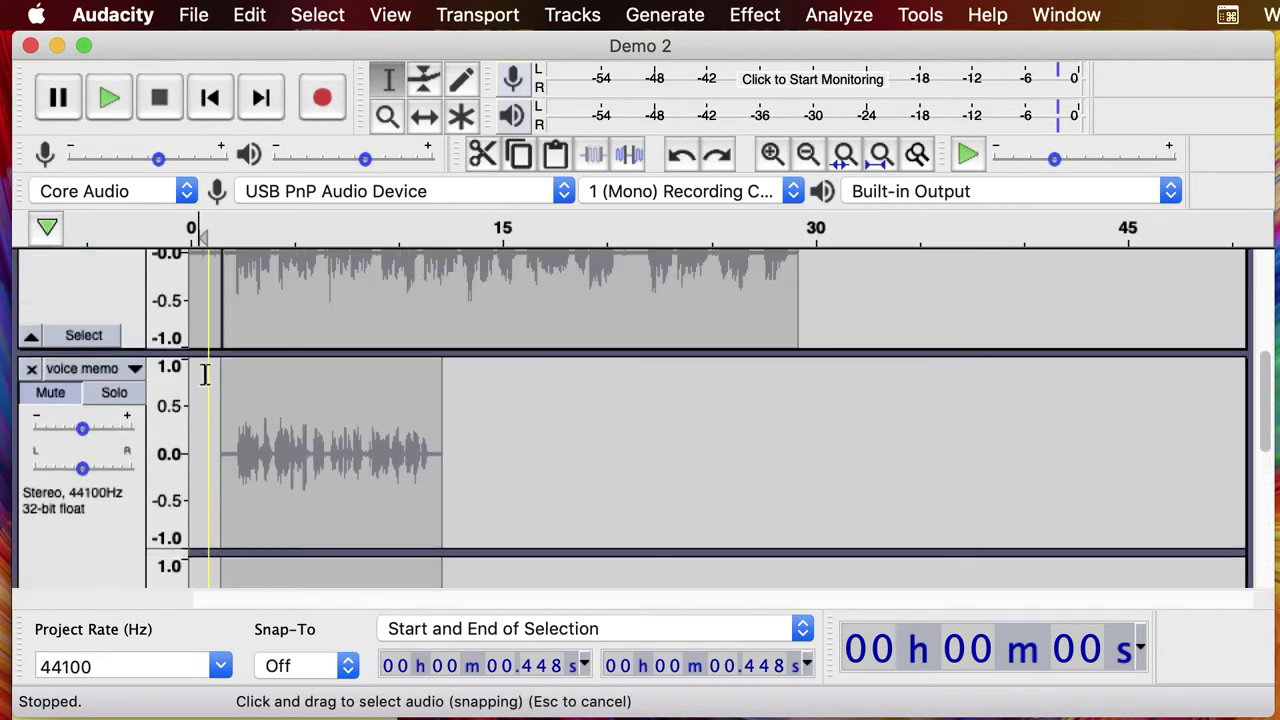
{"action": "scroll", "coordinate": [205, 372], "scroll_direction": "up", "scroll_amount": 5}
{"action": "scroll", "coordinate": [205, 372], "scroll_direction": "down", "scroll_amount": 8}
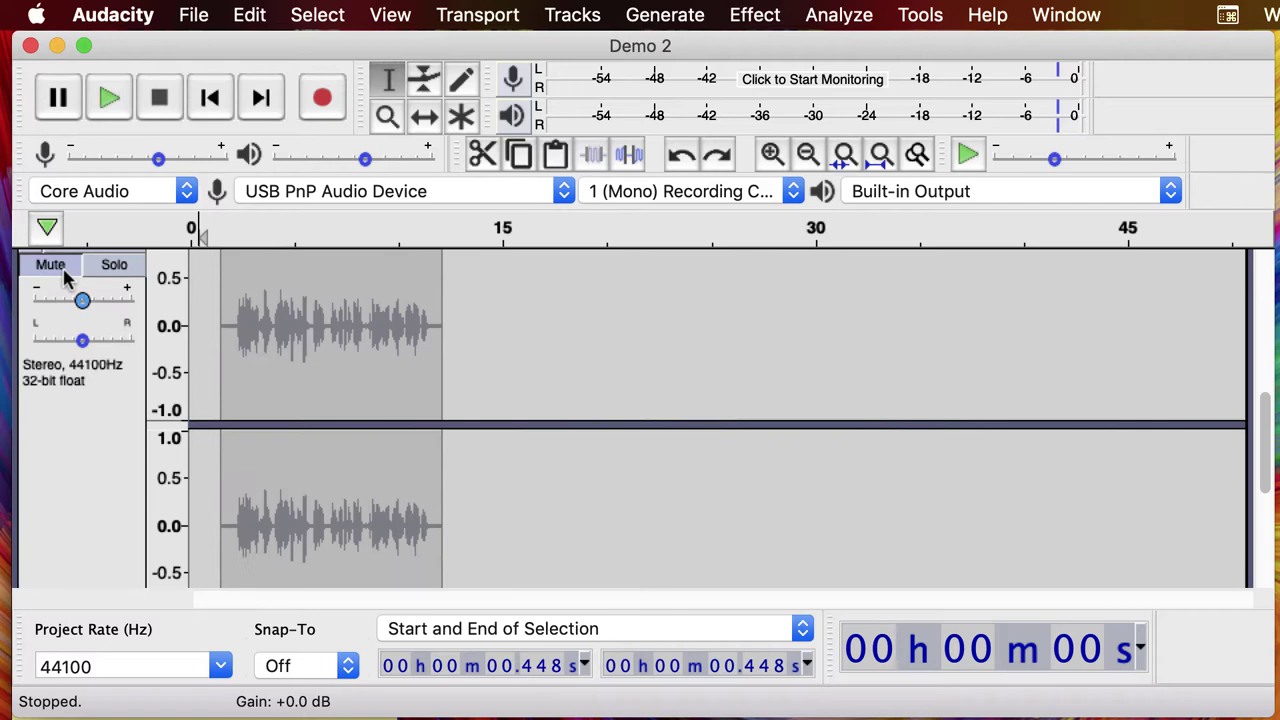
{"action": "left_click", "coordinate": [62, 268]}
{"action": "scroll", "coordinate": [51, 266], "scroll_direction": "up", "scroll_amount": 1}
Play the voice memo from near its start to check its level, then stop
{"action": "left_click", "coordinate": [205, 350]}
{"action": "scroll", "coordinate": [197, 350], "scroll_direction": "down", "scroll_amount": 2}
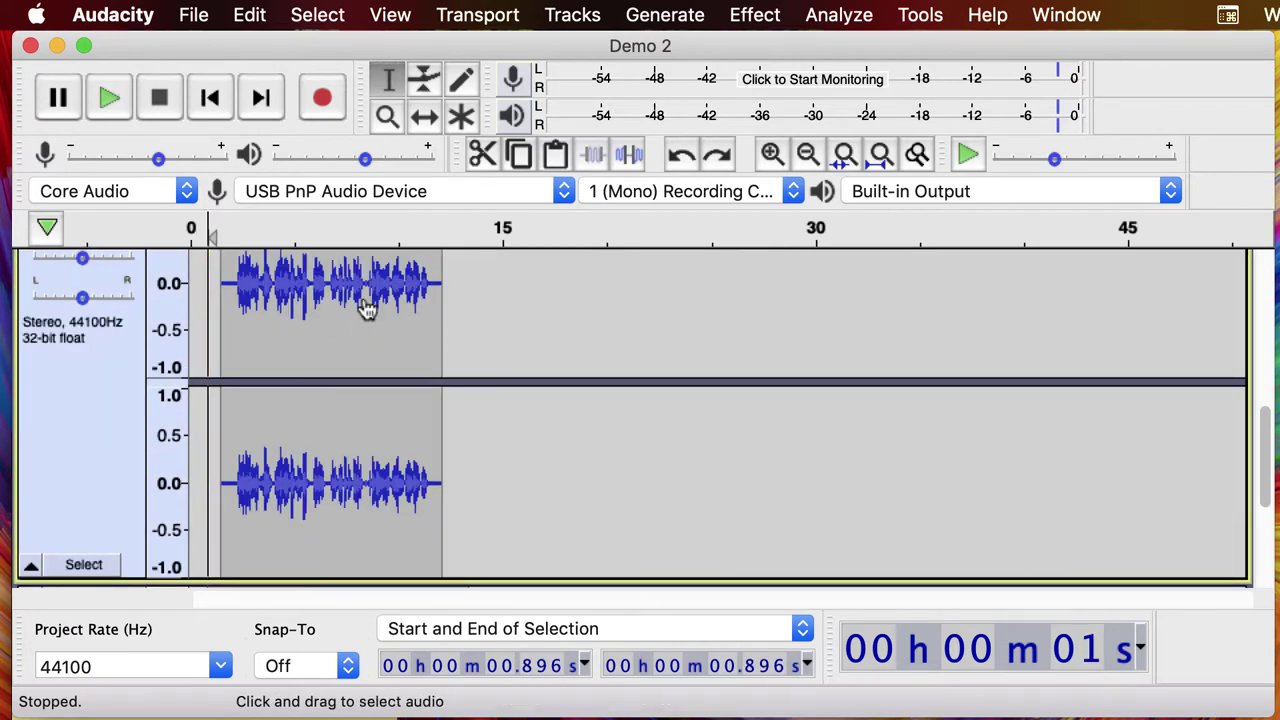
{"action": "left_click", "coordinate": [105, 98]}
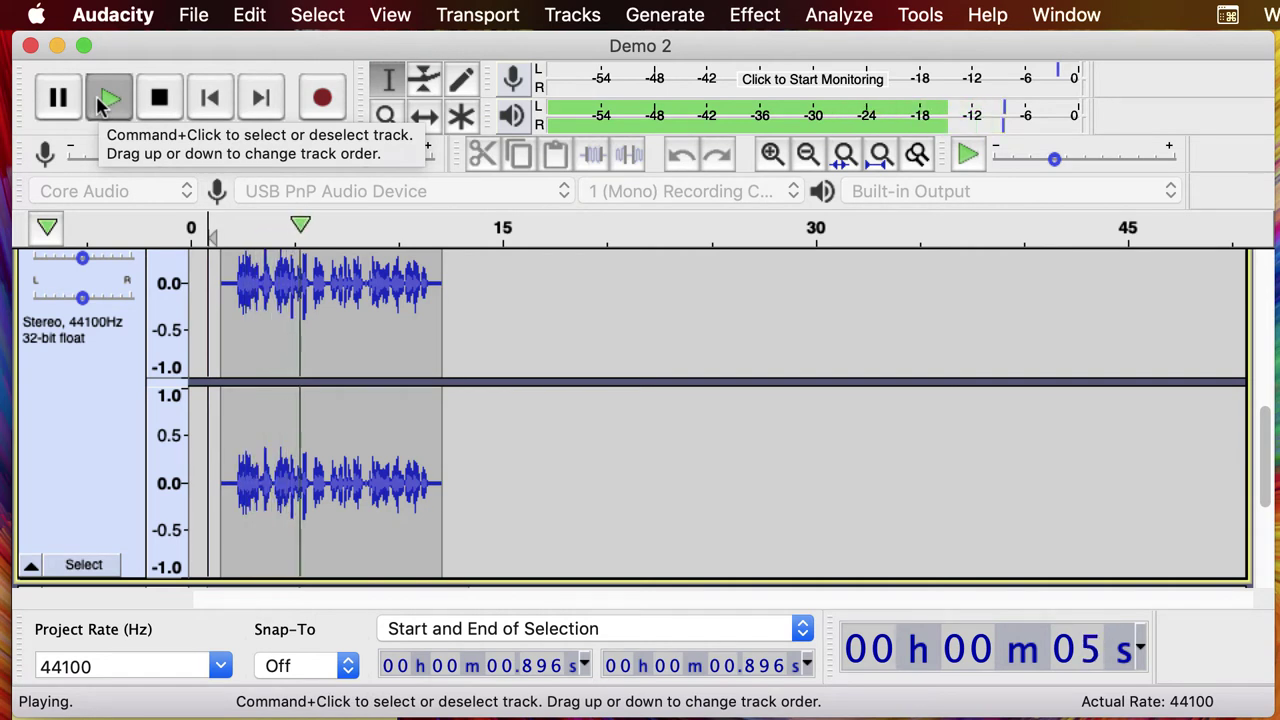
{"action": "left_click", "coordinate": [99, 96]}
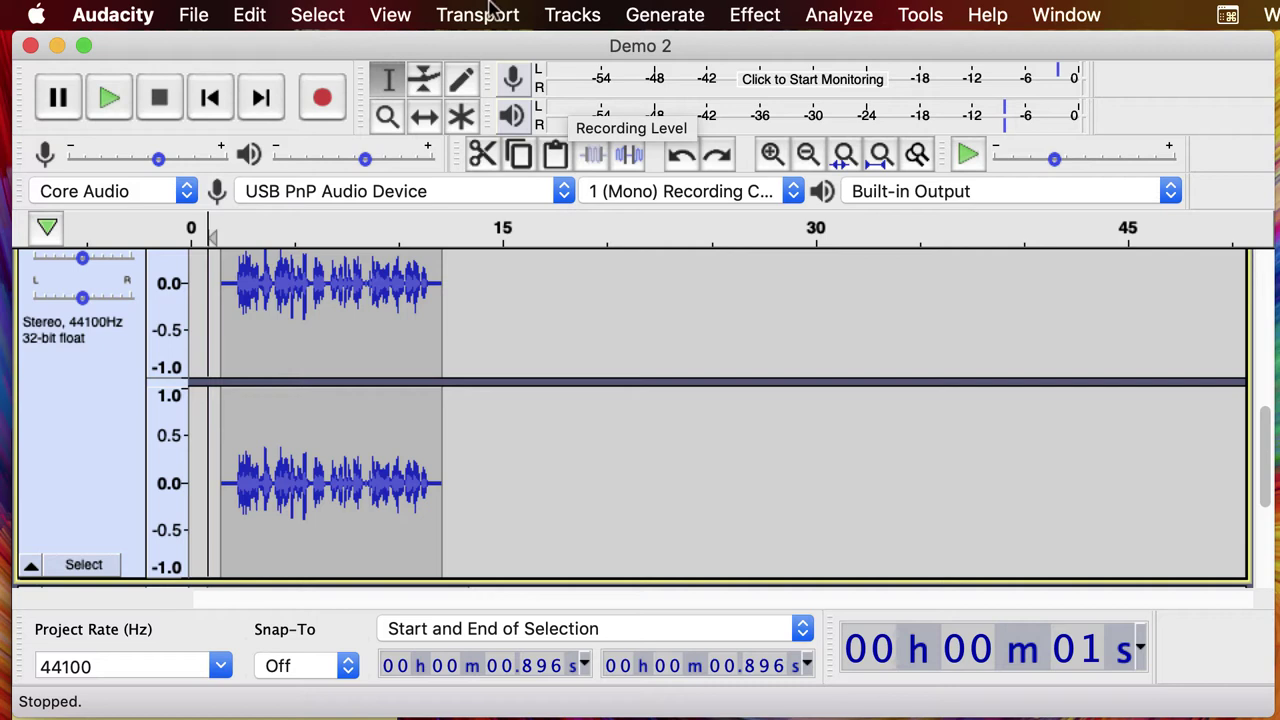
Turn on View > Show Clipping so clipped peaks are marked on the waveforms
{"action": "left_click", "coordinate": [393, 15]}
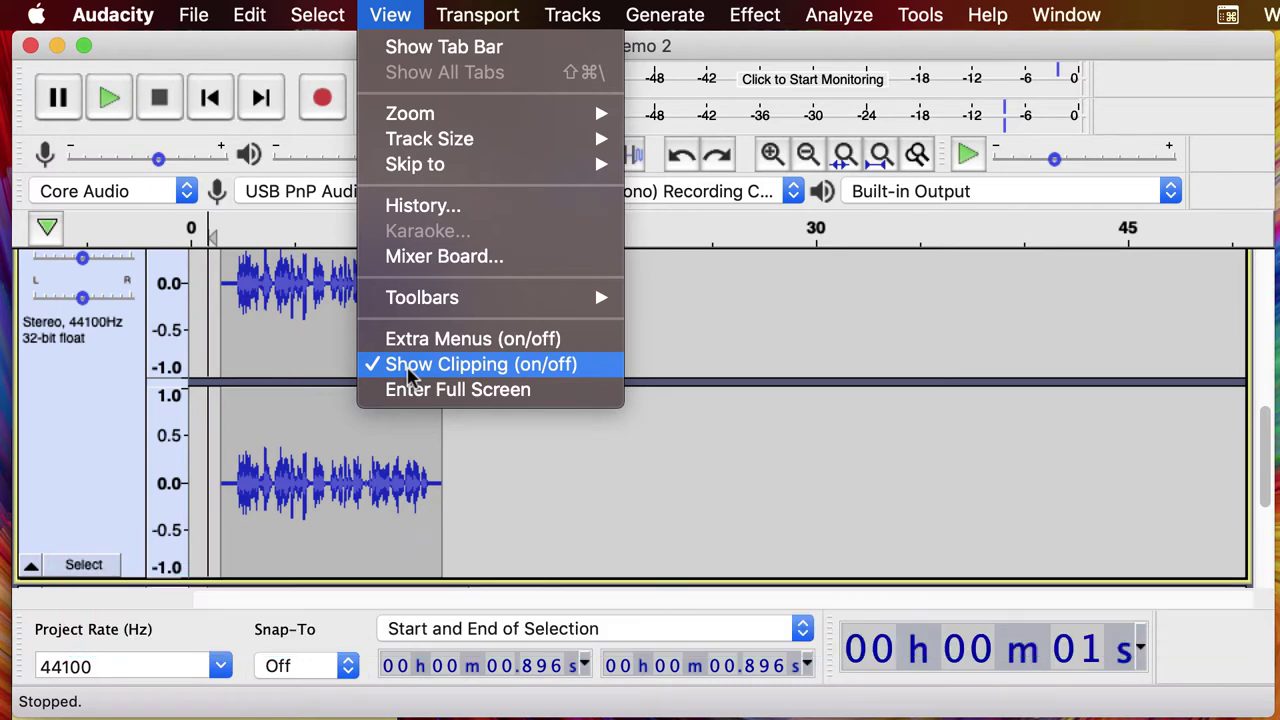
{"action": "left_click", "coordinate": [408, 368]}
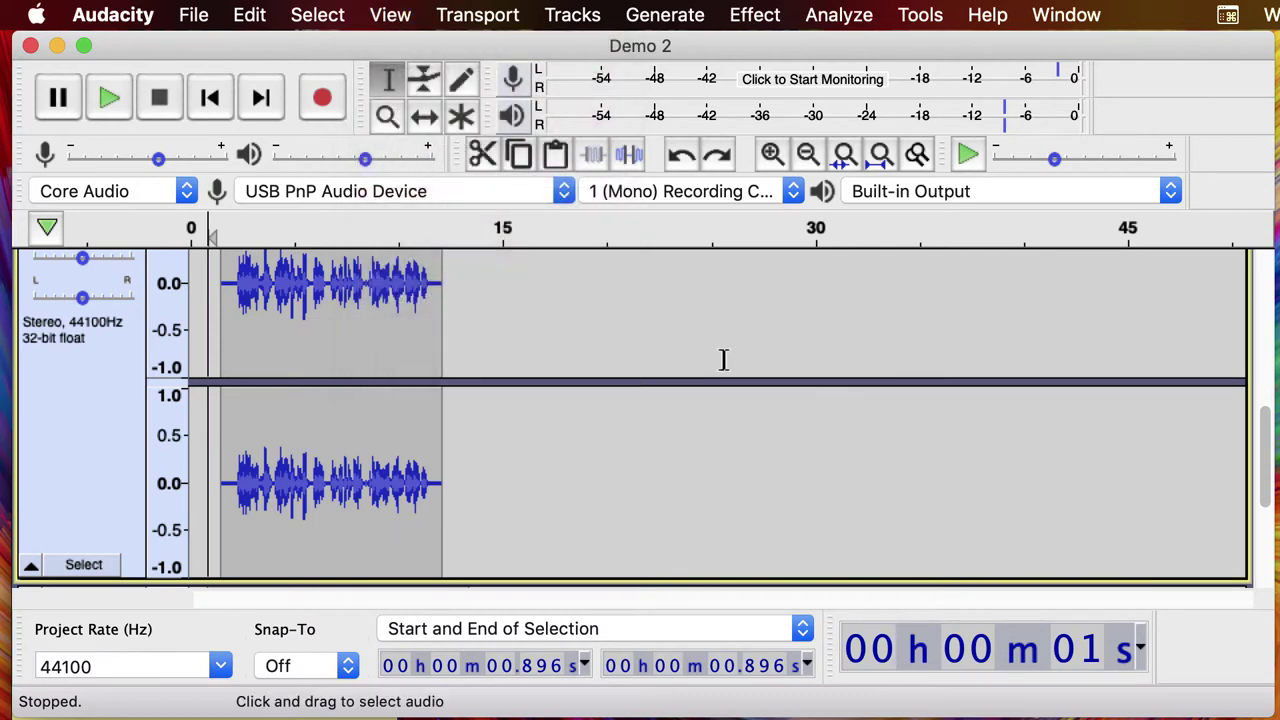
{"action": "scroll", "coordinate": [618, 368], "scroll_direction": "up", "scroll_amount": 3}
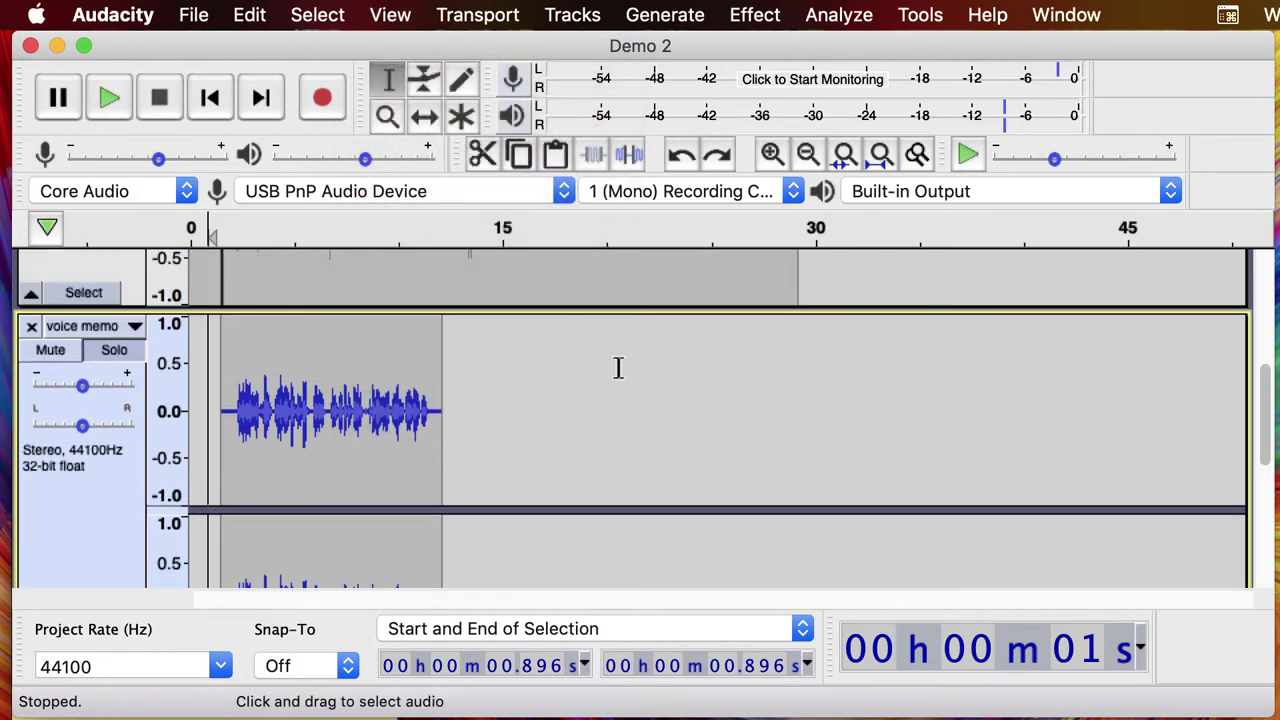
{"action": "scroll", "coordinate": [618, 368], "scroll_direction": "down", "scroll_amount": 1}
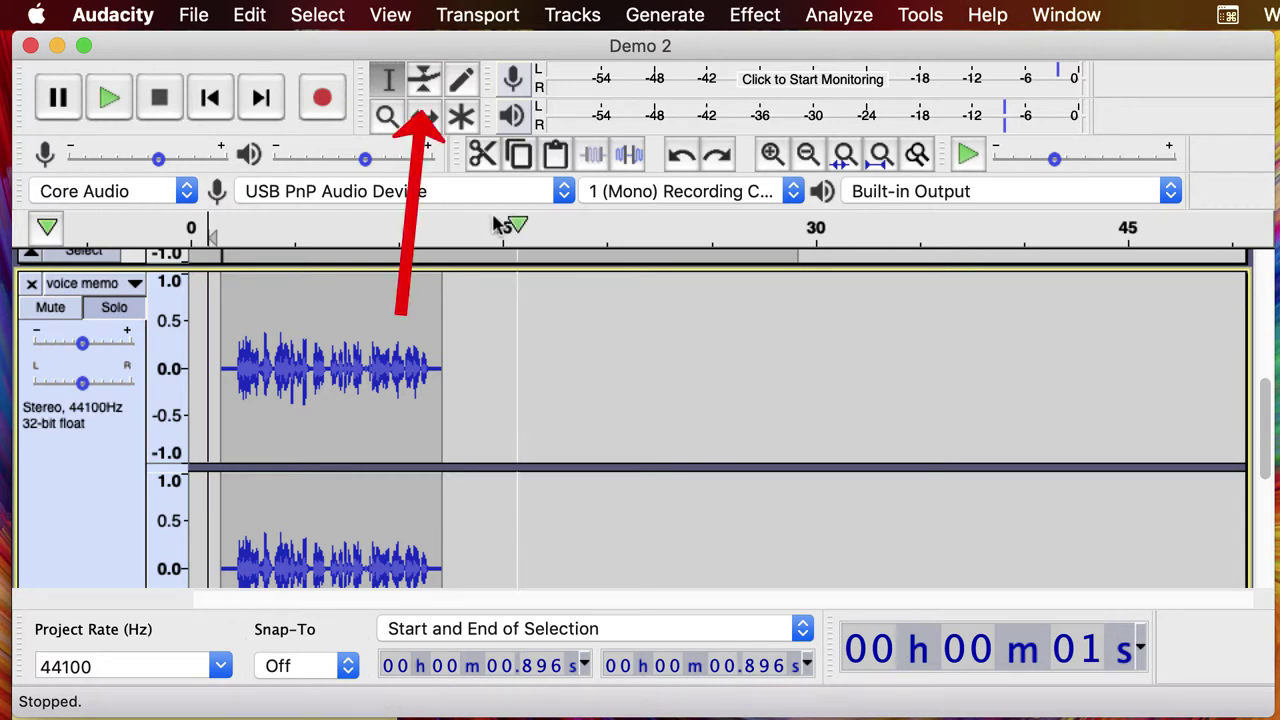
Raise the short voice memo's volume by dragging its envelope outward with the Envelope Tool
{"action": "left_click", "coordinate": [422, 81]}
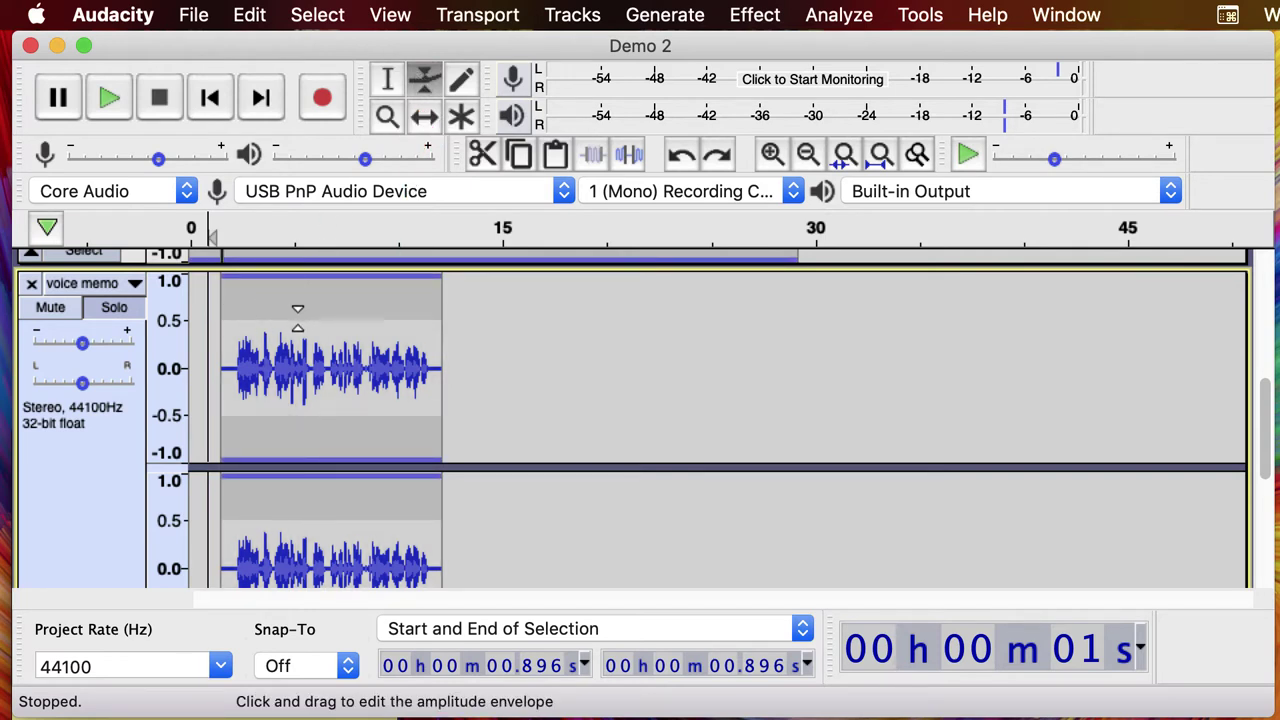
{"action": "left_click_drag", "start_coordinate": [299, 318], "coordinate": [307, 300]}
{"action": "scroll", "coordinate": [307, 300], "scroll_direction": "down", "scroll_amount": 3}
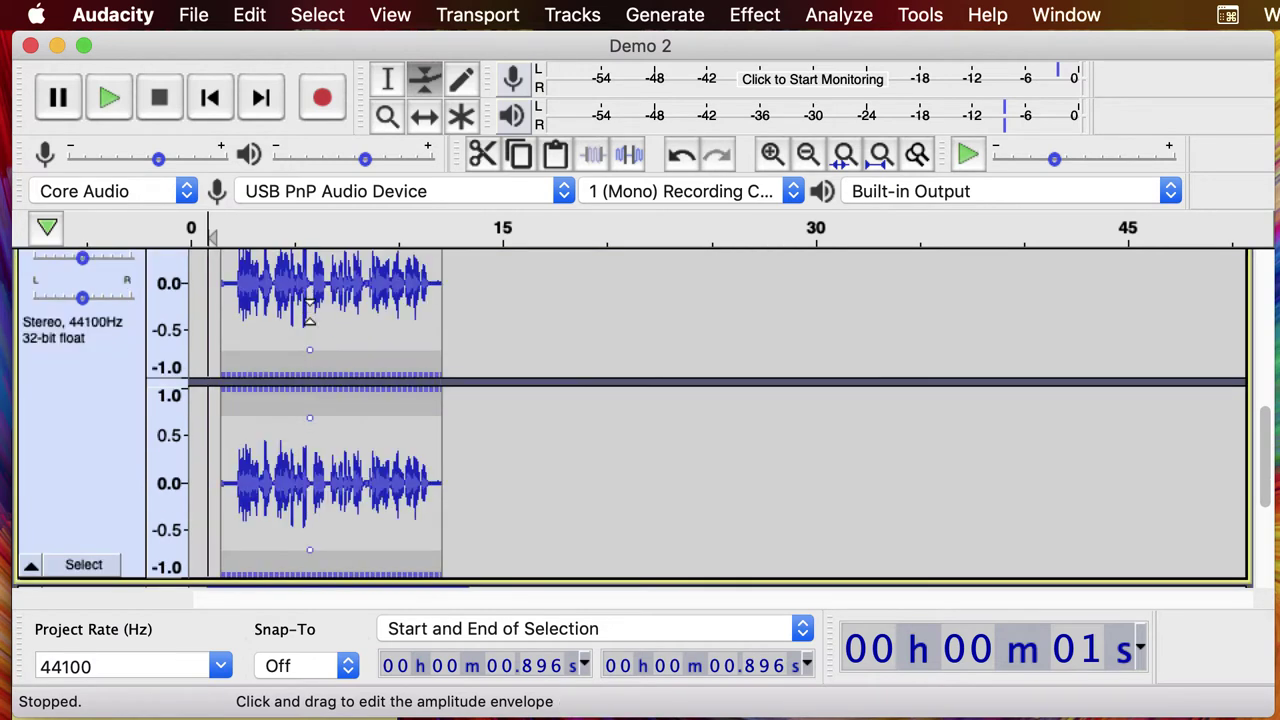
Play the voice memo from 1.28 s to hear the louder result, then stop
{"action": "left_click", "coordinate": [388, 79]}
{"action": "left_click", "coordinate": [217, 278]}
{"action": "key", "text": "space"}
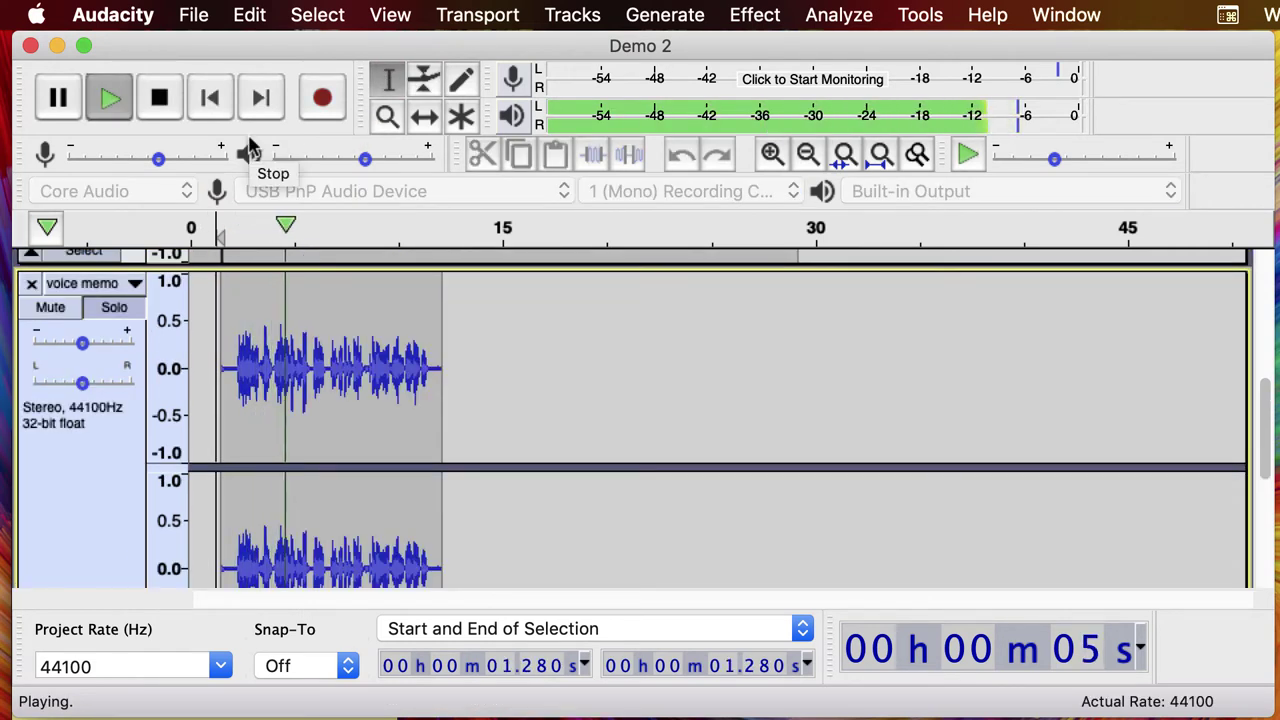
{"action": "key", "text": "space"}
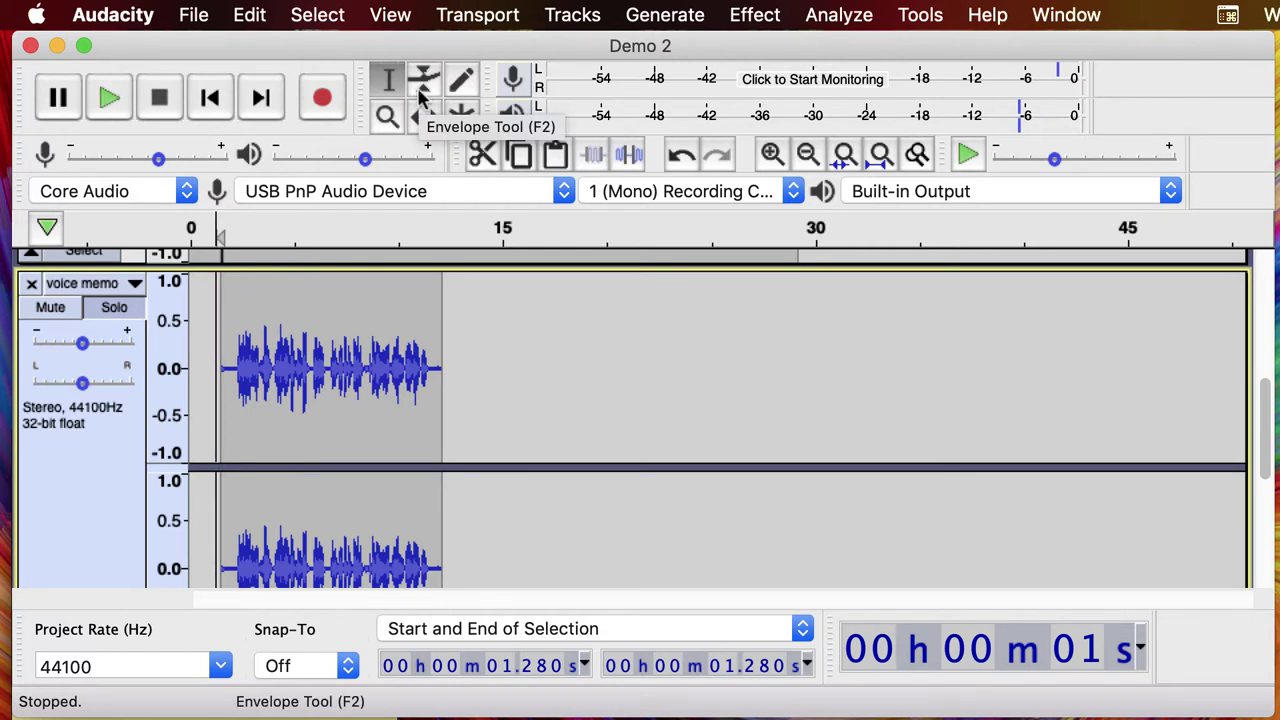
Solo the longer, roughly 28-second voice memo track at the top so it becomes audible
{"action": "left_click", "coordinate": [394, 14]}
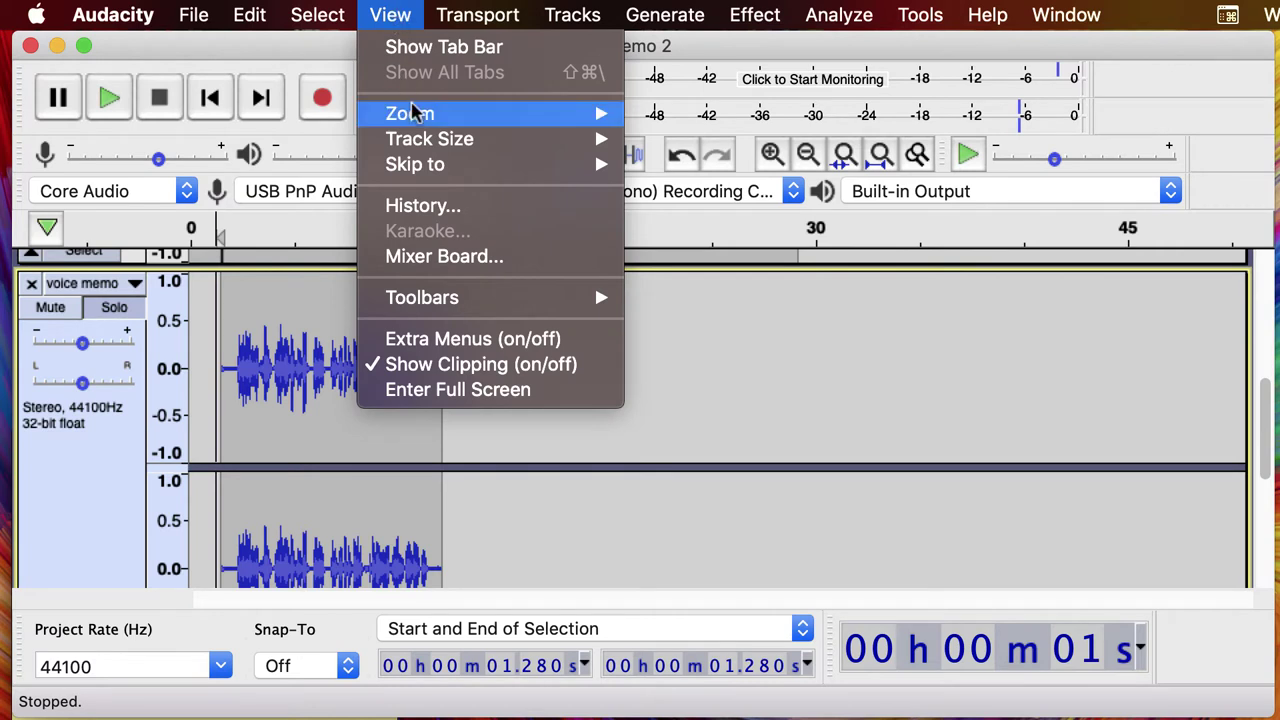
{"action": "mouse_move", "coordinate": [414, 115]}
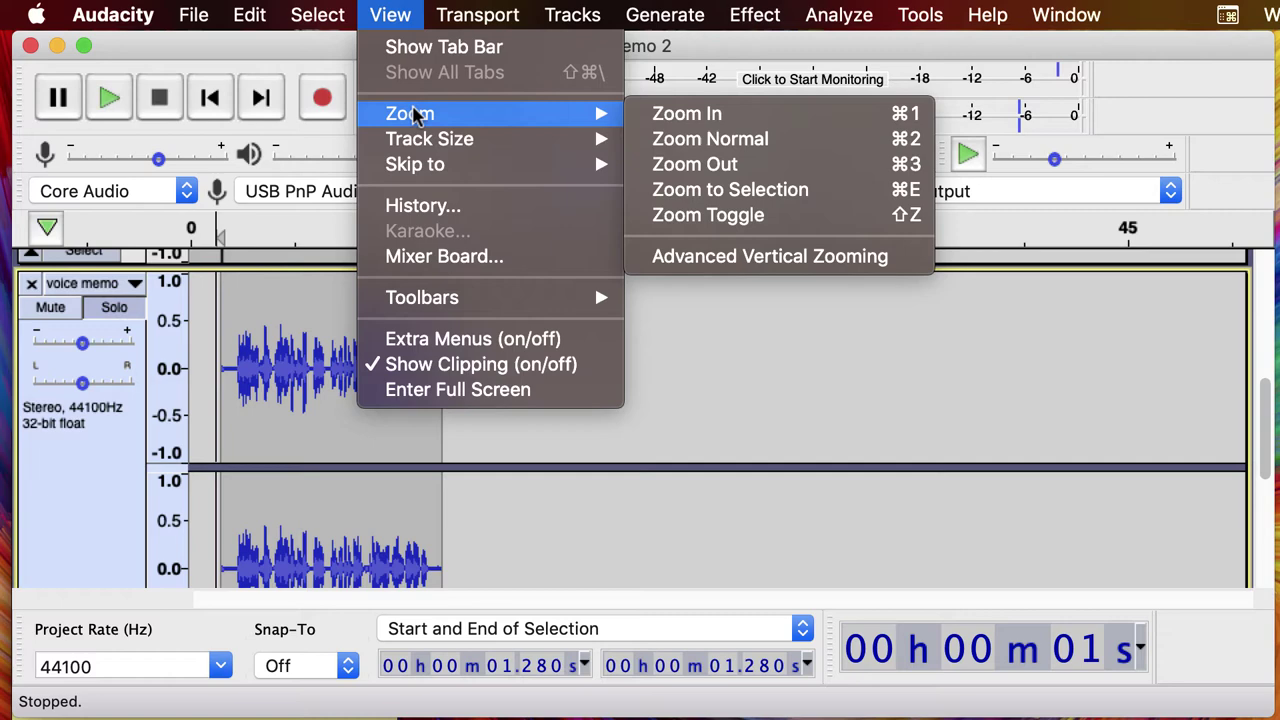
{"action": "key", "text": "Escape"}
{"action": "scroll", "coordinate": [50, 320], "scroll_direction": "down", "scroll_amount": 2}
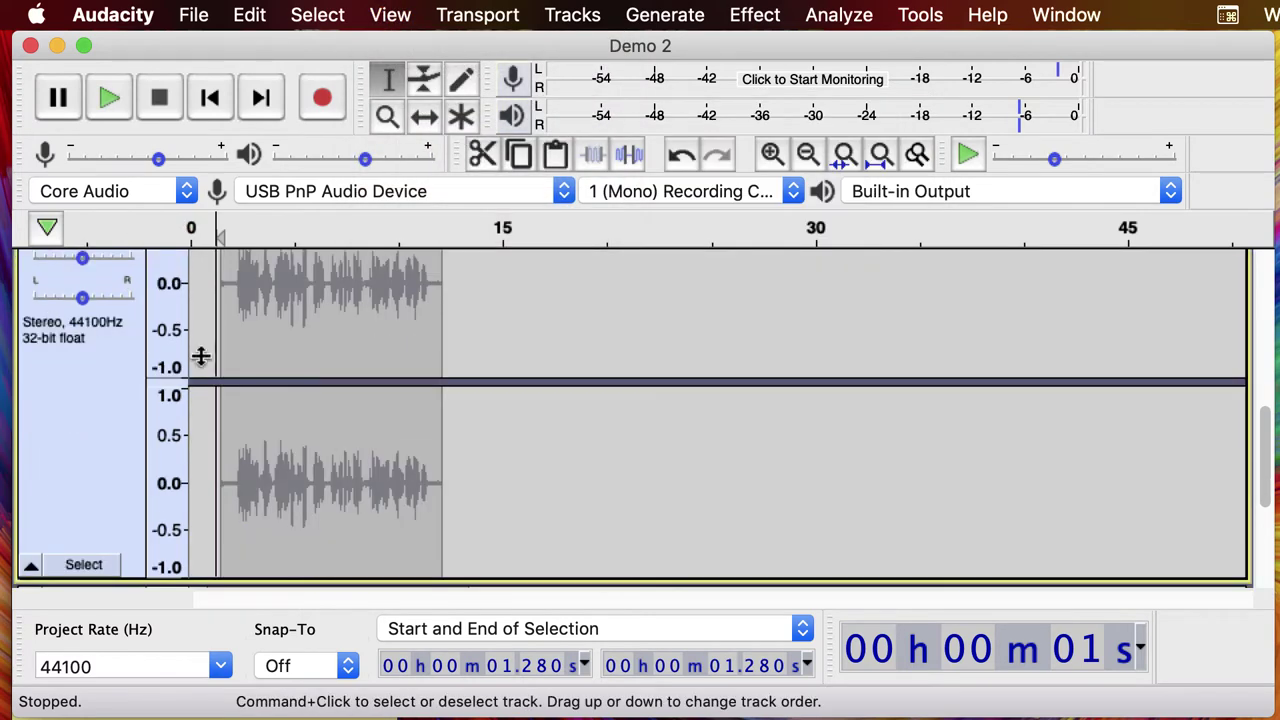
{"action": "scroll", "coordinate": [292, 380], "scroll_direction": "up", "scroll_amount": 5}
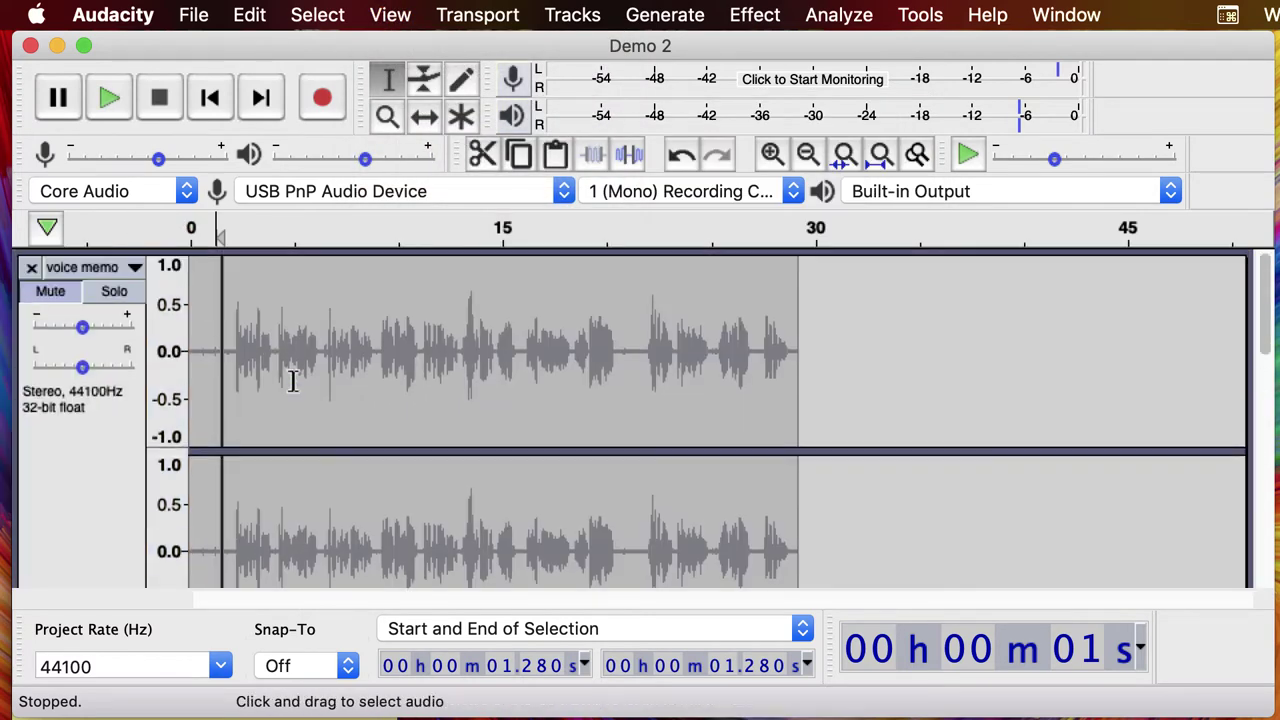
{"action": "left_click", "coordinate": [45, 310]}
{"action": "scroll", "coordinate": [45, 300], "scroll_direction": "down", "scroll_amount": 1}
{"action": "scroll", "coordinate": [308, 276], "scroll_direction": "up", "scroll_amount": 1}
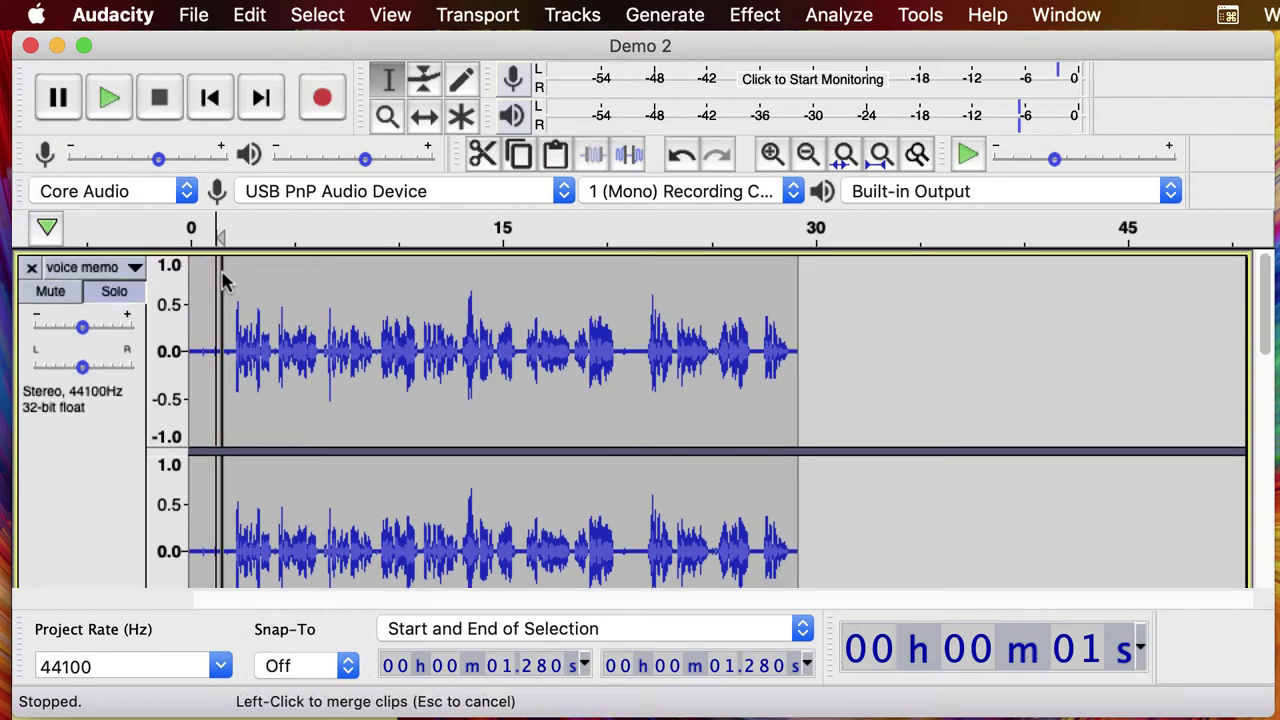
Play and stop the longer voice memo, then select the whole track from 0 to 29.192 s
{"action": "left_click", "coordinate": [109, 96]}
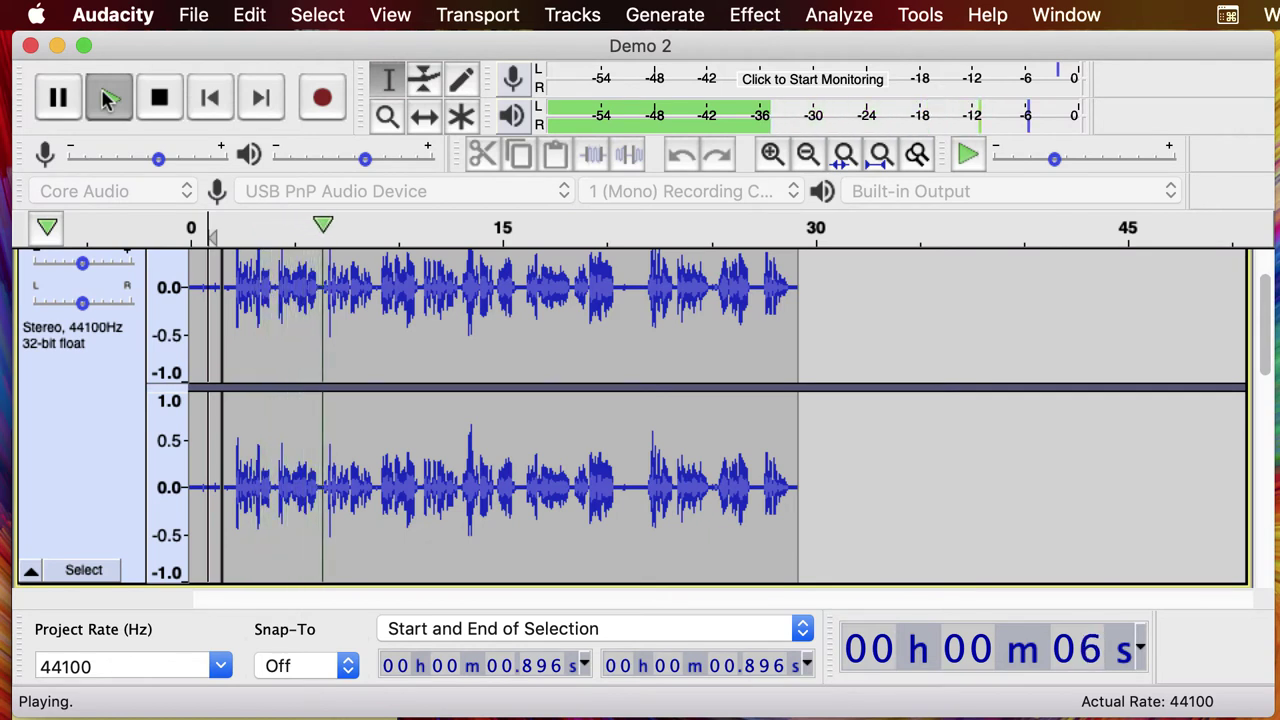
{"action": "left_click", "coordinate": [109, 96]}
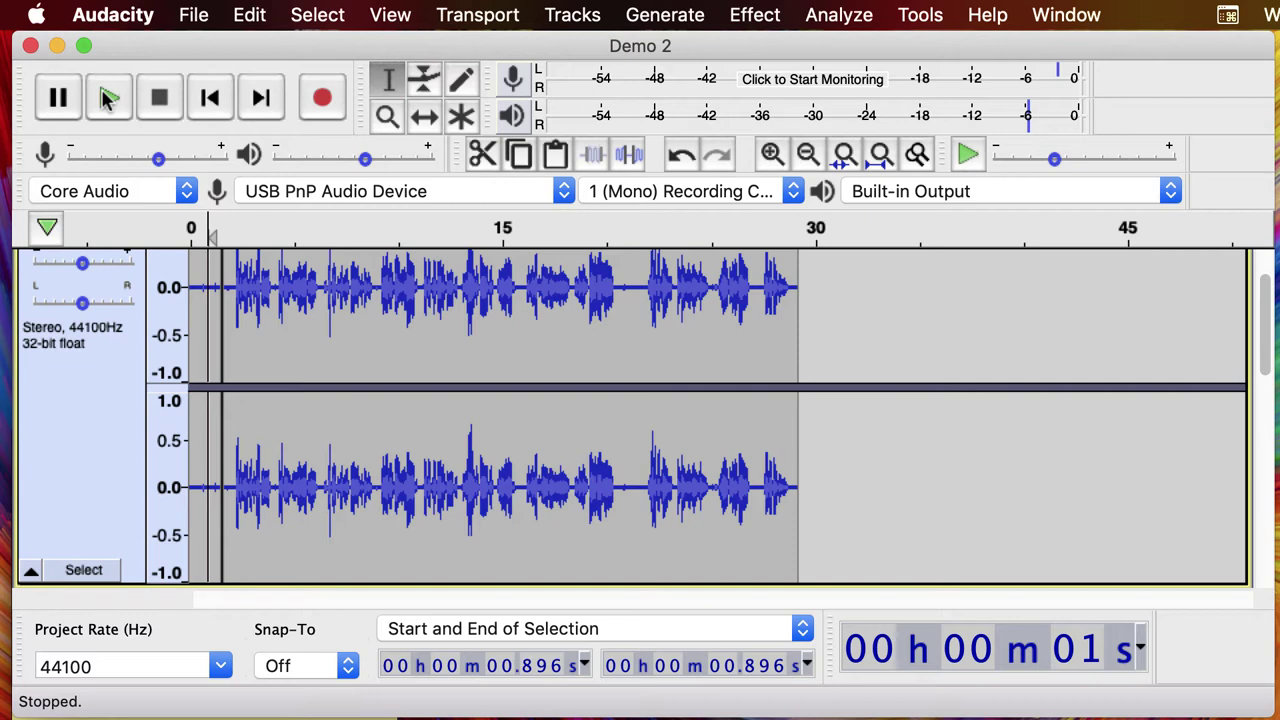
{"action": "left_click", "coordinate": [72, 572]}
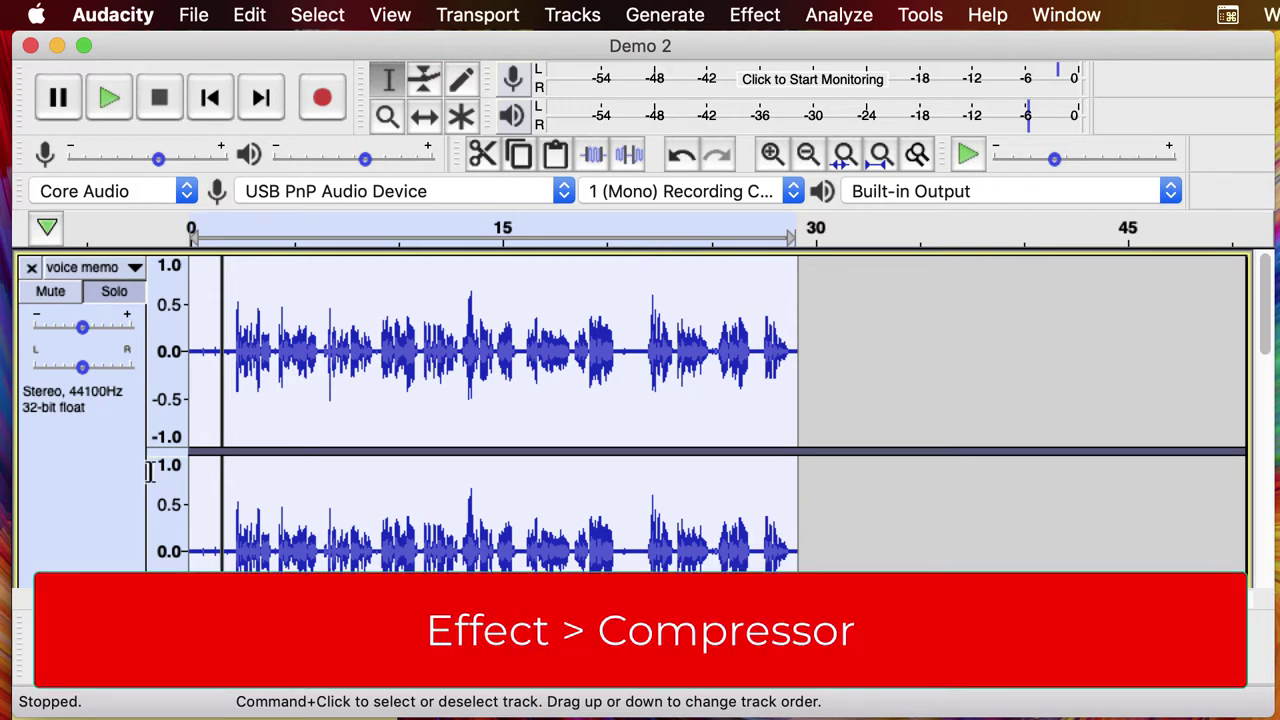
Apply Compressor to the whole memo: -12 dB threshold, 6:1 ratio, make-up gain, peak-based compression
{"action": "left_click", "coordinate": [755, 15]}
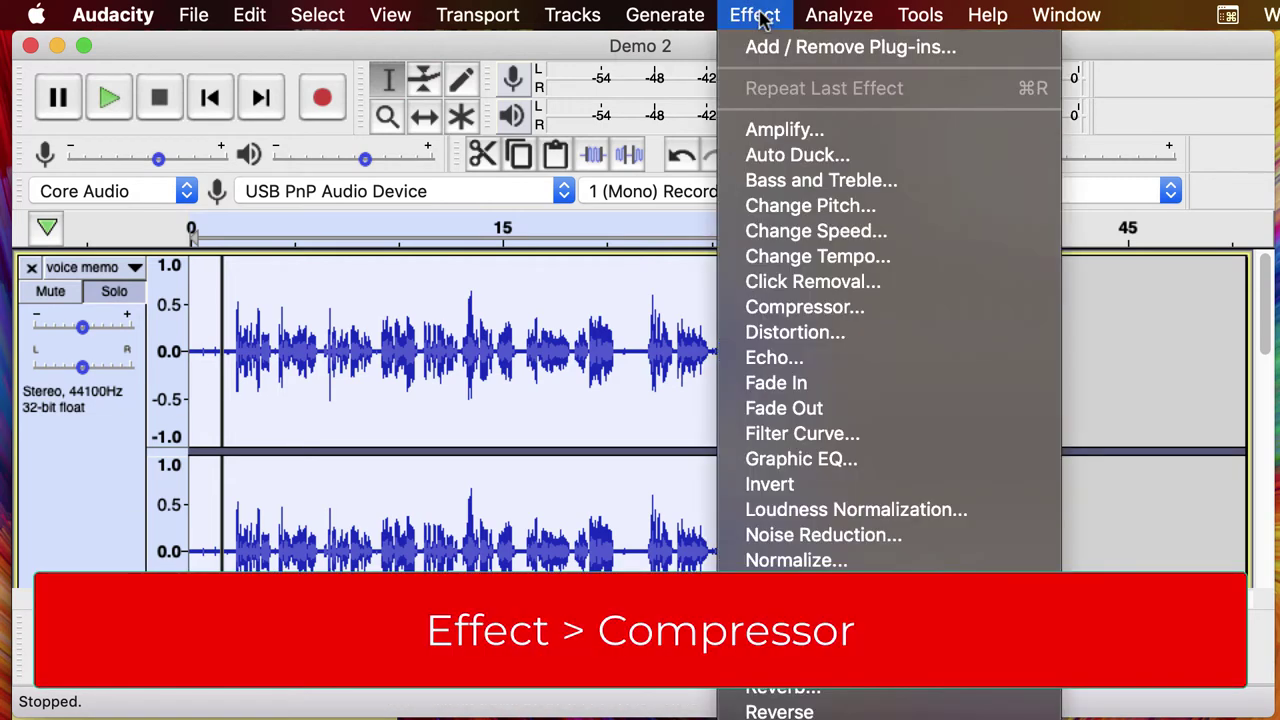
{"action": "left_click", "coordinate": [800, 310]}
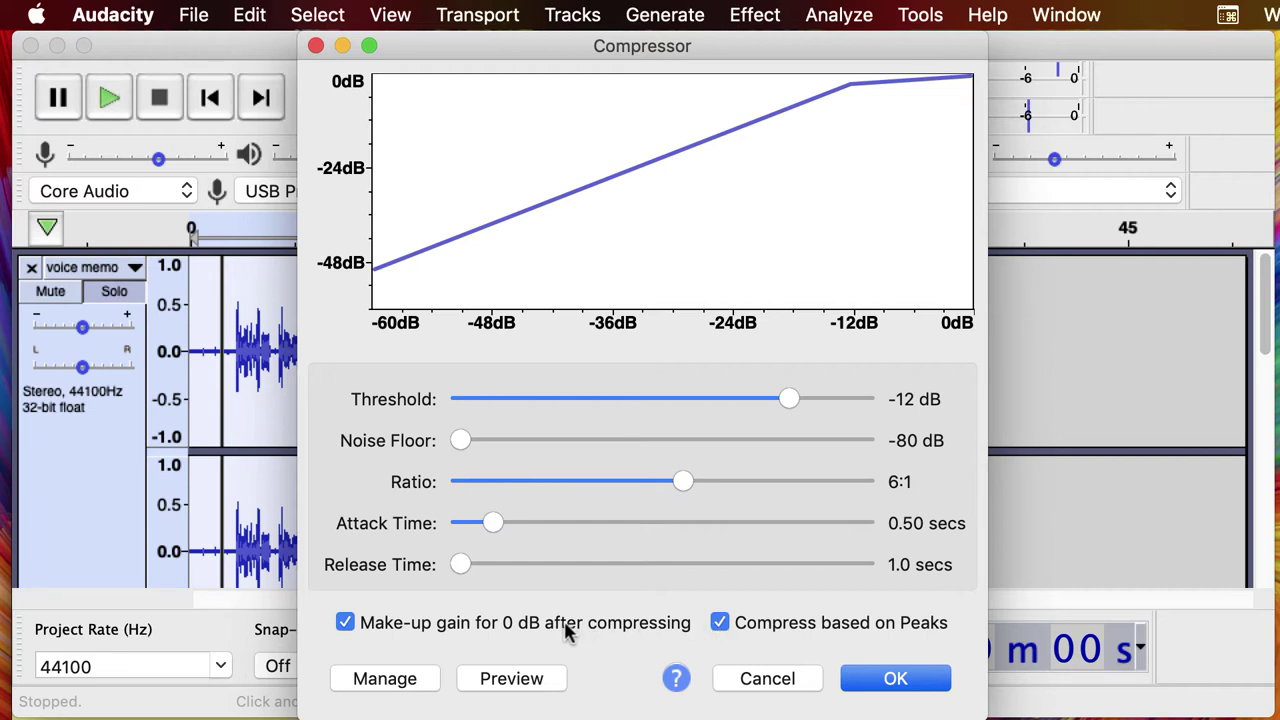
{"action": "left_click", "coordinate": [718, 621]}
{"action": "left_click", "coordinate": [886, 682]}
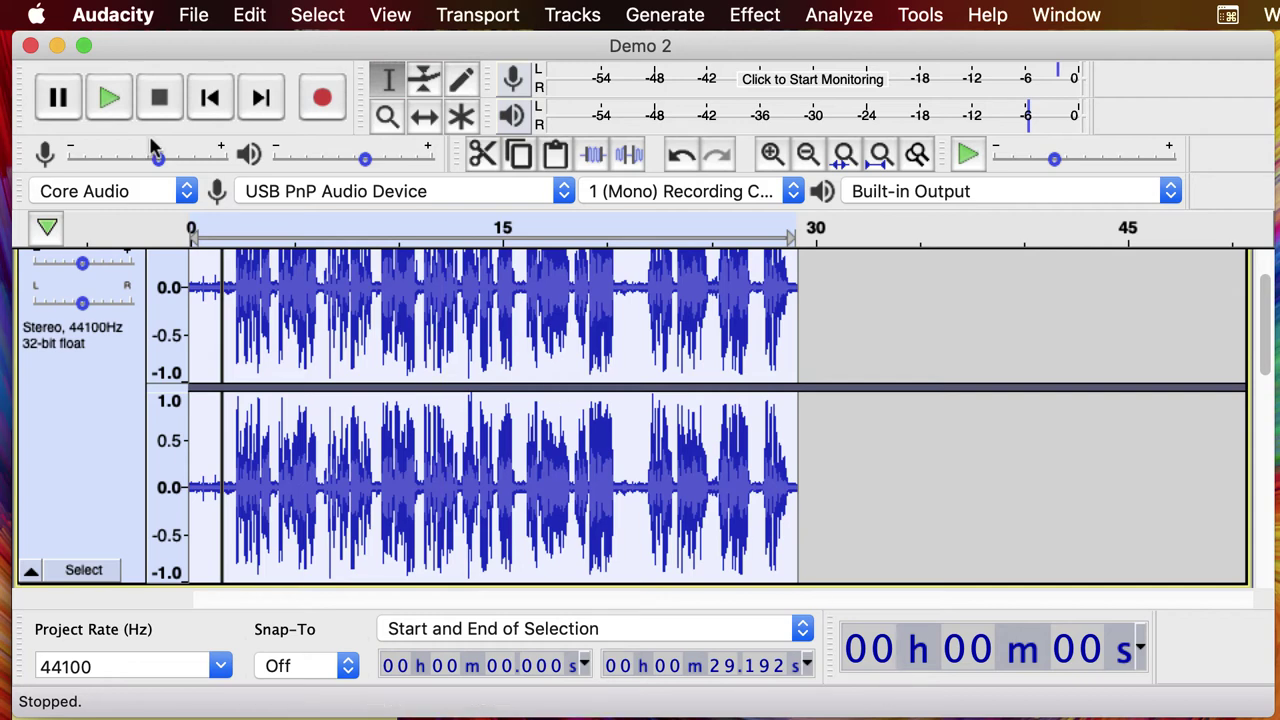
{"action": "left_click", "coordinate": [110, 100]}
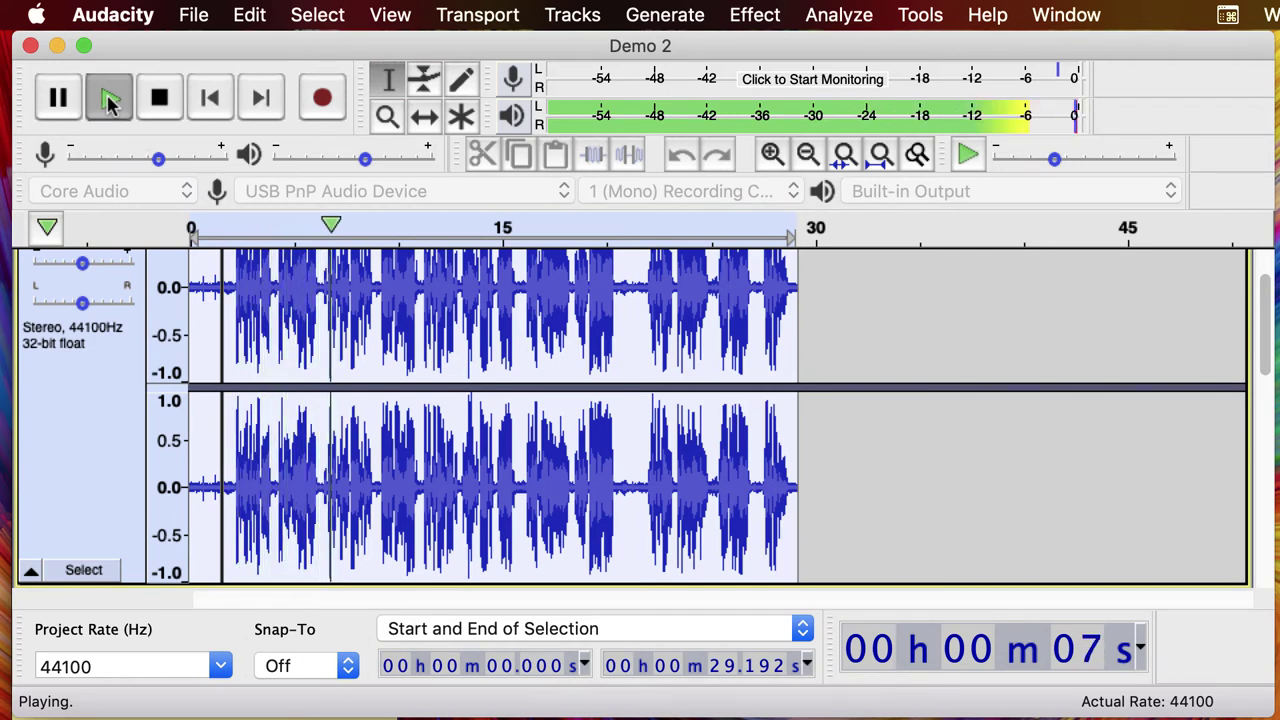
{"action": "left_click", "coordinate": [110, 100]}
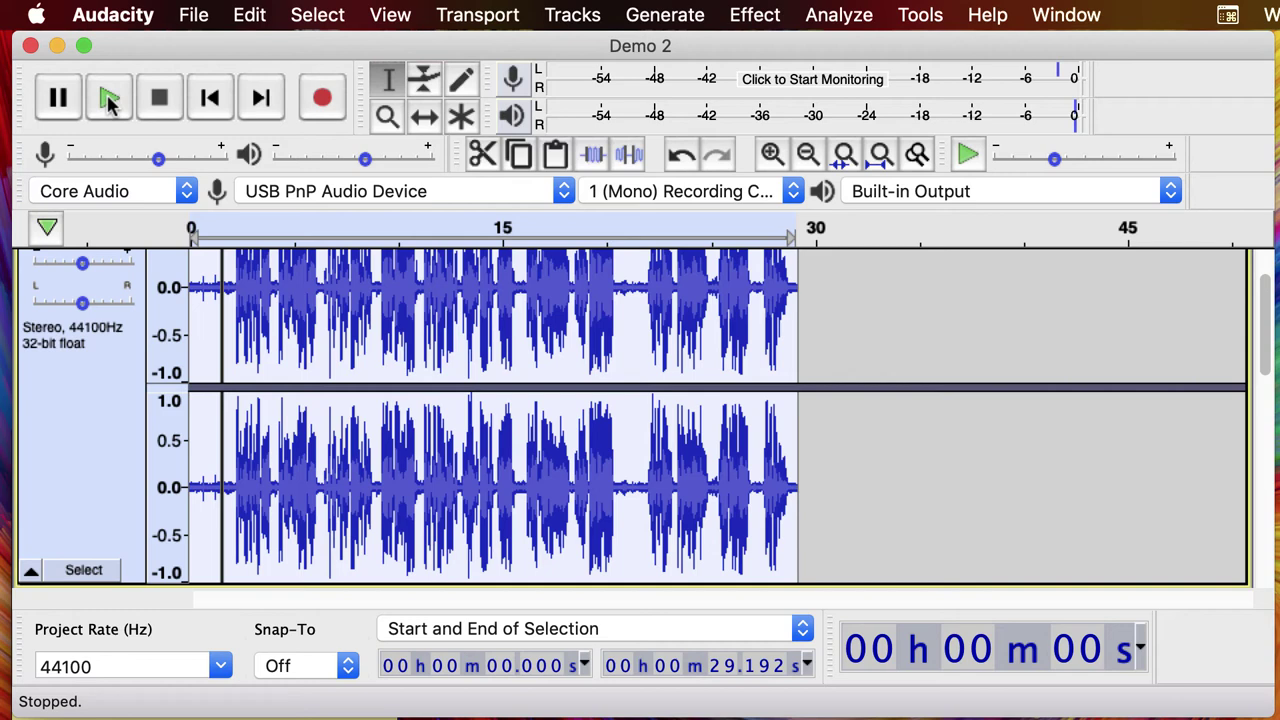
{"action": "left_click", "coordinate": [110, 100]}
Undo the -12 dB compression and reapply Compressor with a -18 dB threshold at 6:1
{"action": "left_click", "coordinate": [257, 15]}
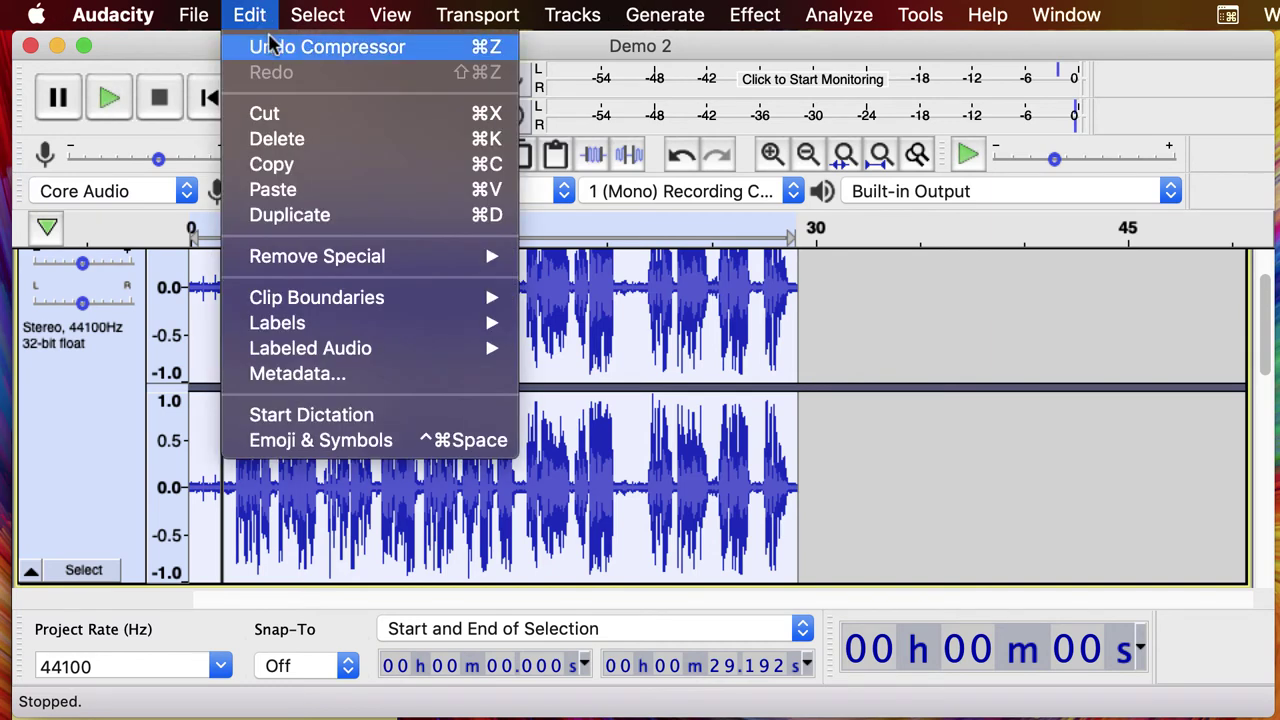
{"action": "left_click", "coordinate": [276, 50]}
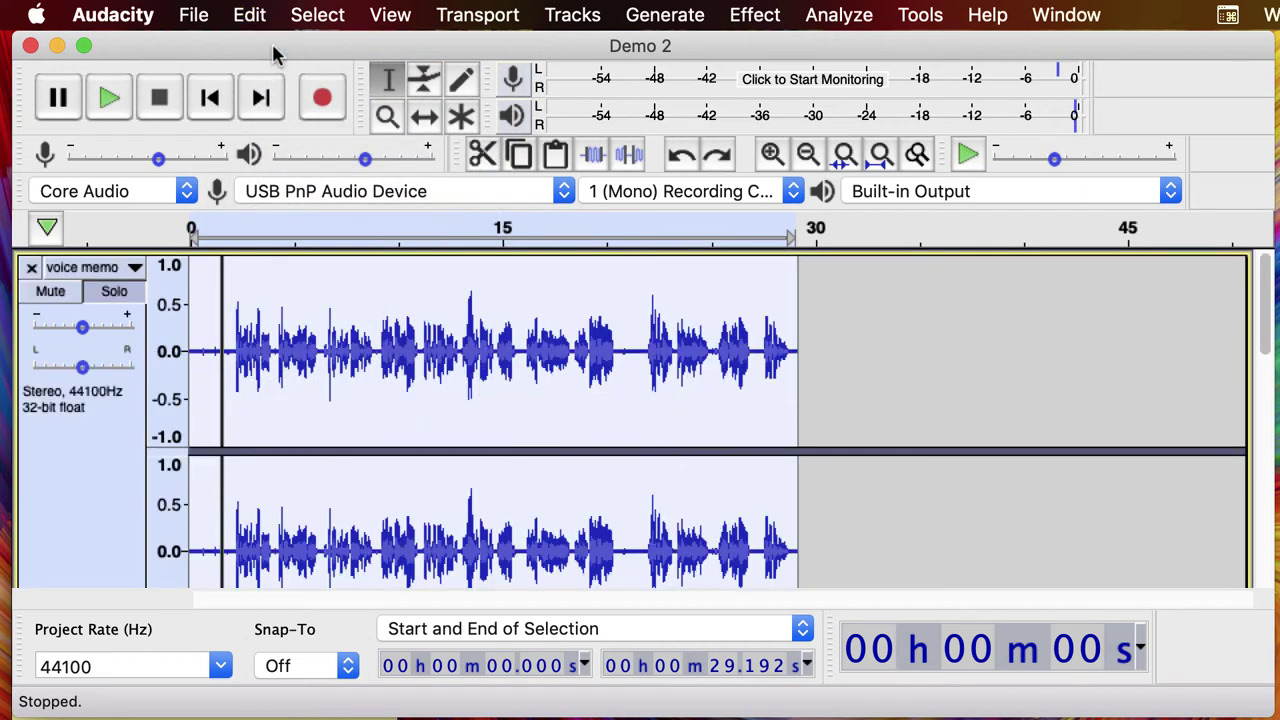
{"action": "left_click", "coordinate": [668, 18]}
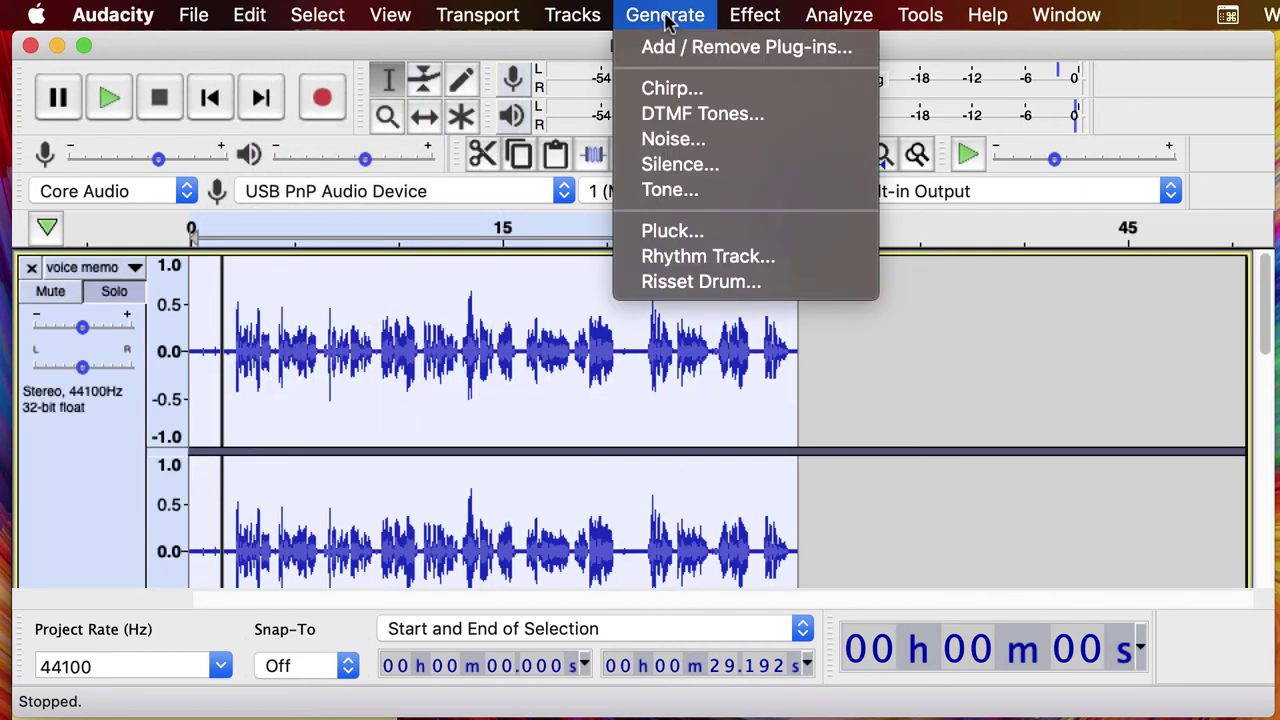
{"action": "mouse_move", "coordinate": [735, 14]}
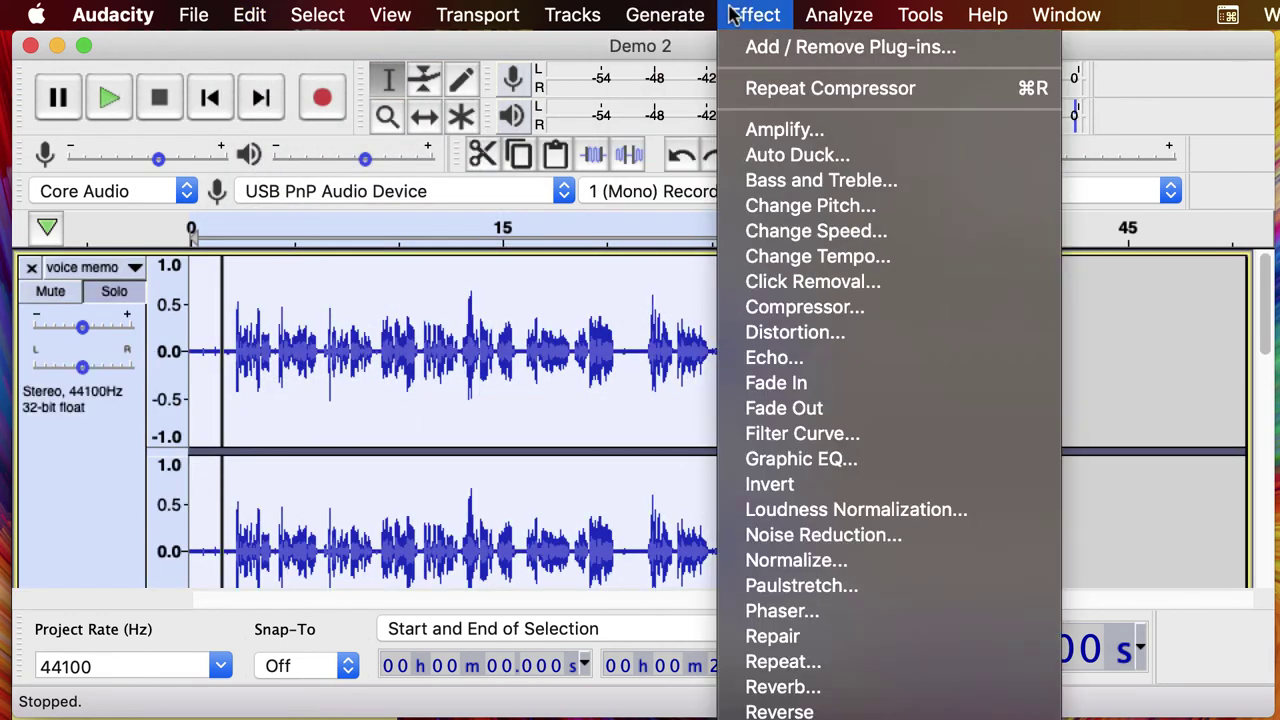
{"action": "left_click", "coordinate": [787, 315]}
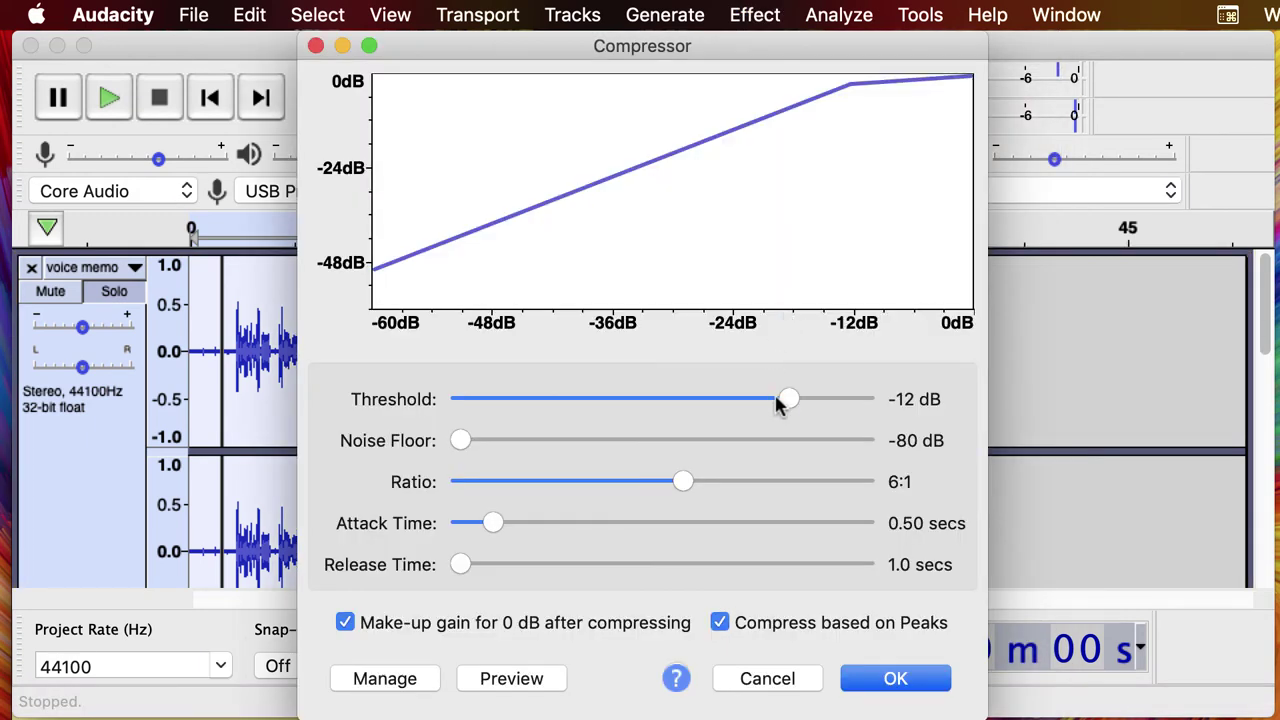
{"action": "left_click_drag", "start_coordinate": [791, 406], "coordinate": [747, 400]}
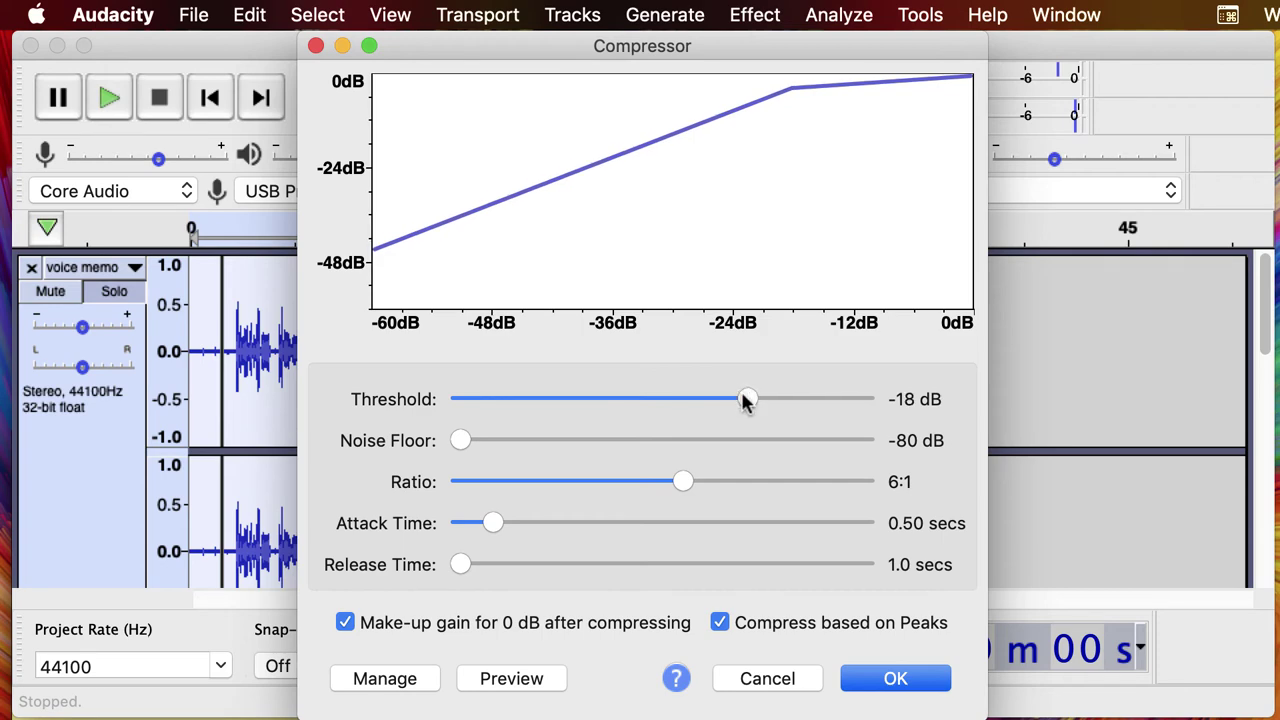
{"action": "left_click", "coordinate": [880, 680]}
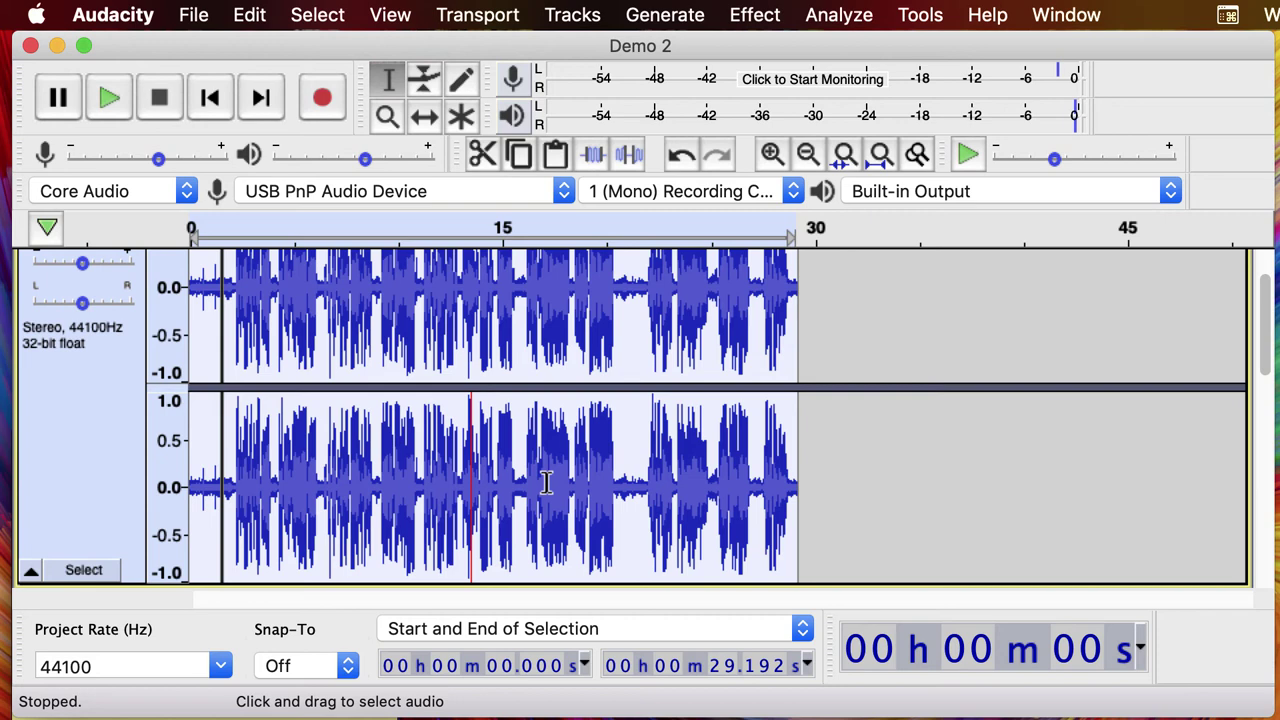
{"action": "left_click", "coordinate": [108, 97]}
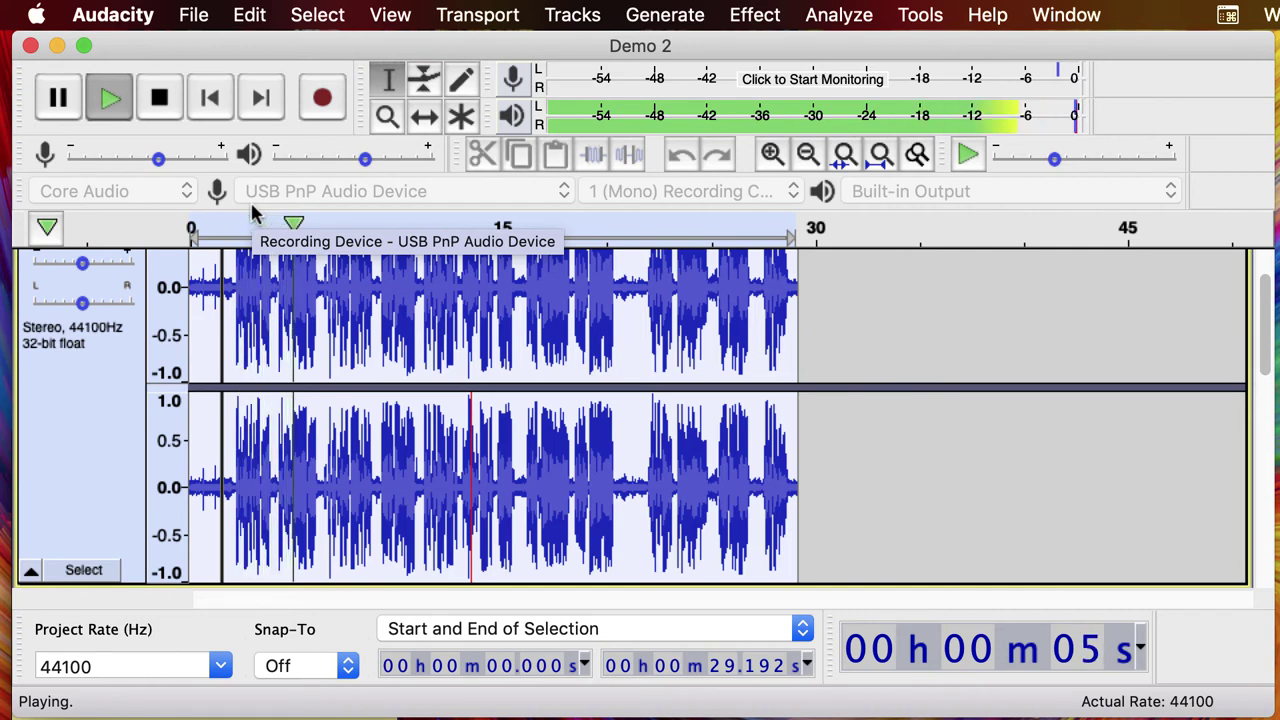
{"action": "key", "text": "space"}
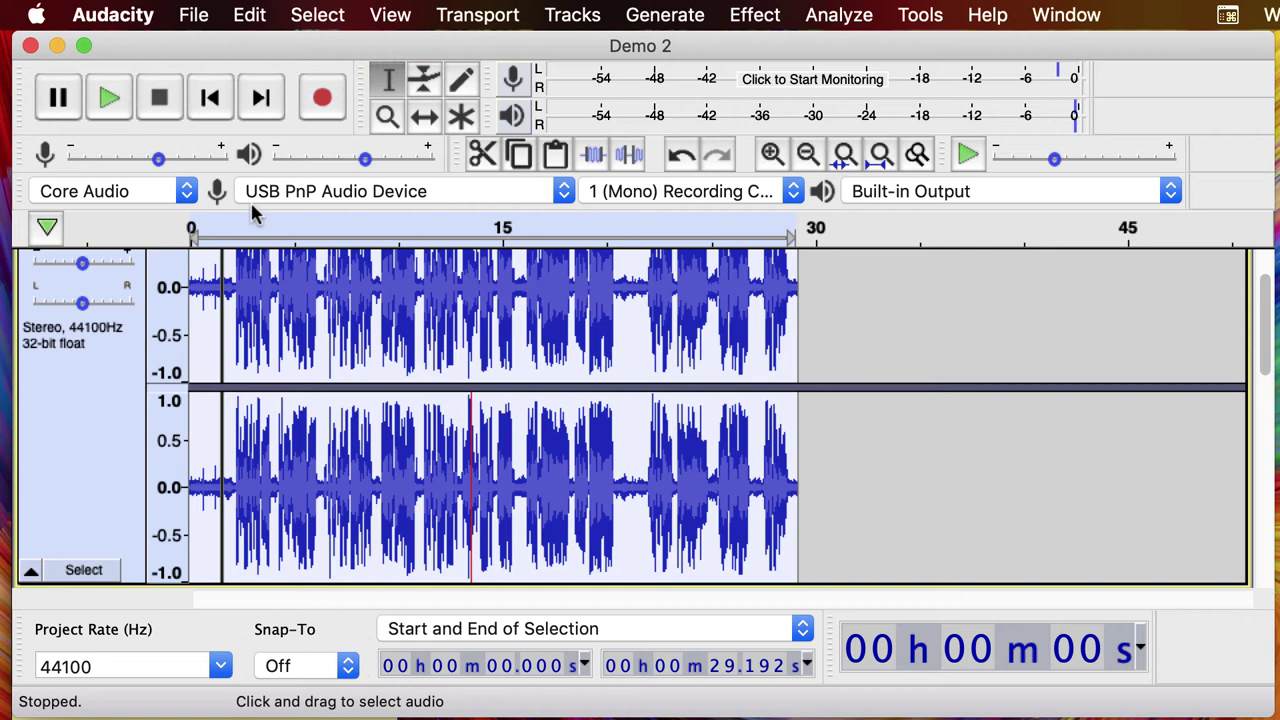
Undo the -18 dB compression and recompress the voice memo at a -8 dB threshold, 6:1 ratio
{"action": "left_click", "coordinate": [249, 14]}
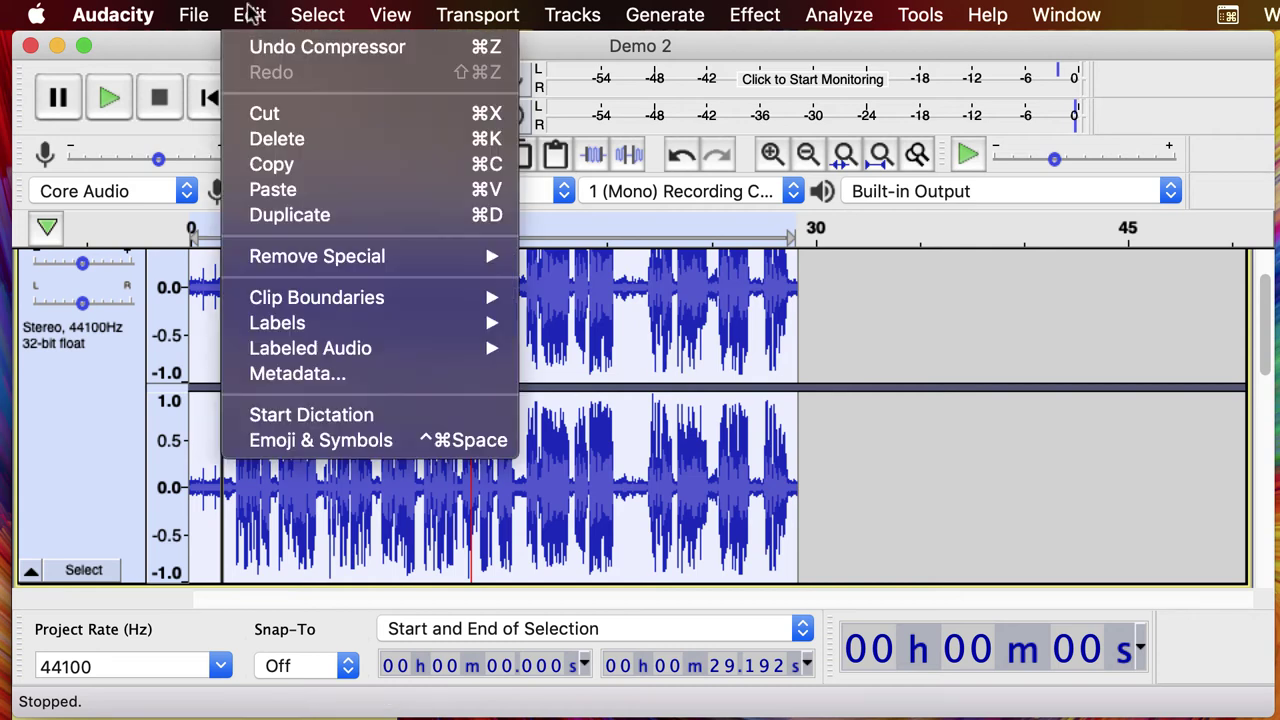
{"action": "left_click", "coordinate": [258, 50]}
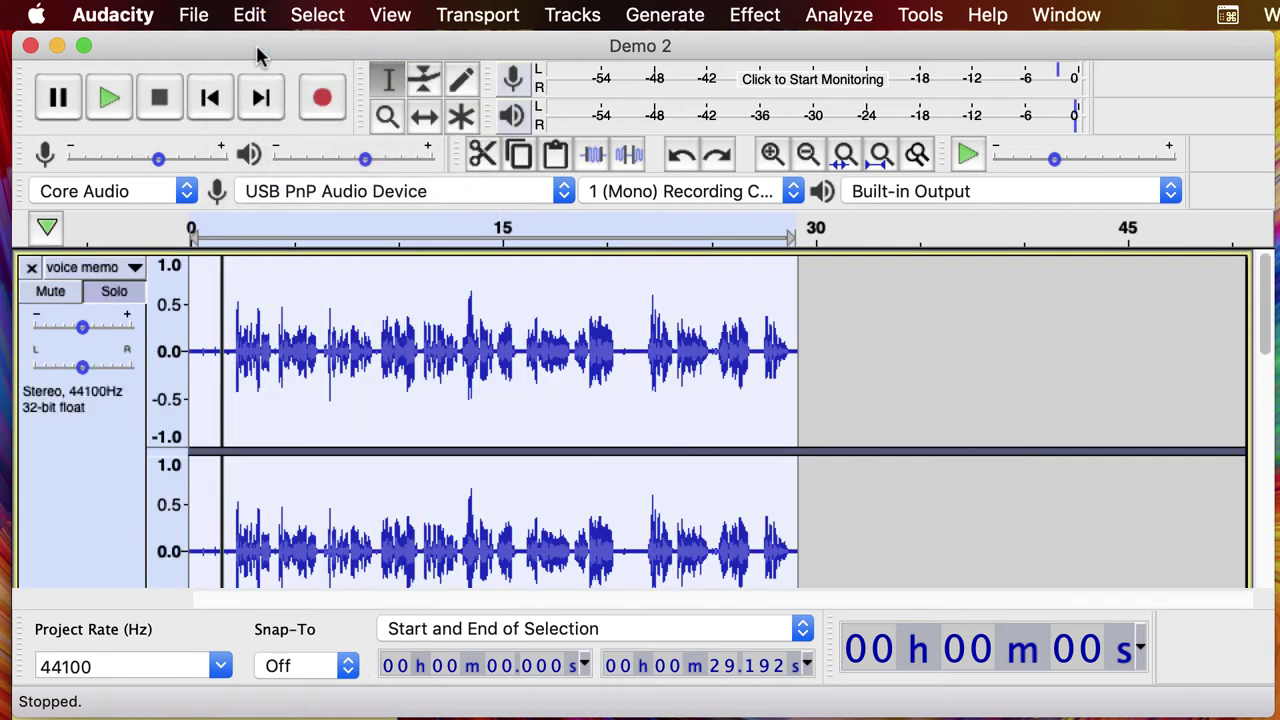
{"action": "left_click", "coordinate": [663, 14]}
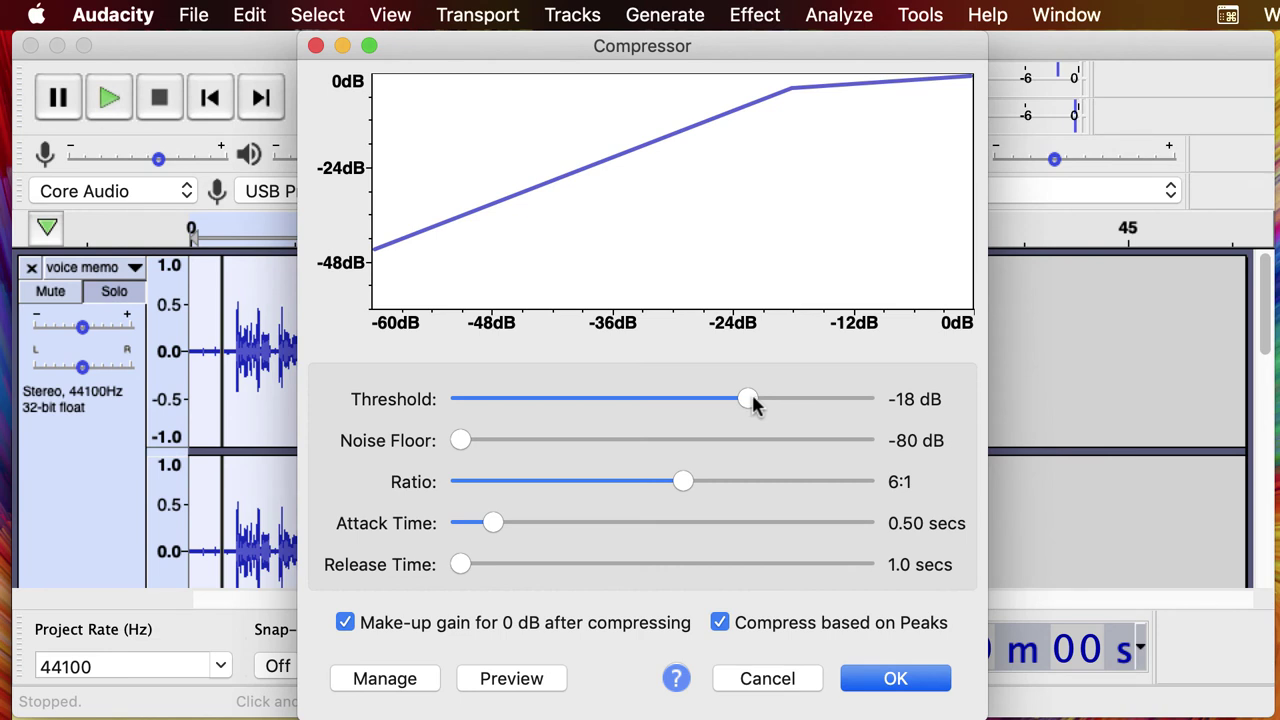
{"action": "left_click_drag", "start_coordinate": [752, 399], "coordinate": [817, 401]}
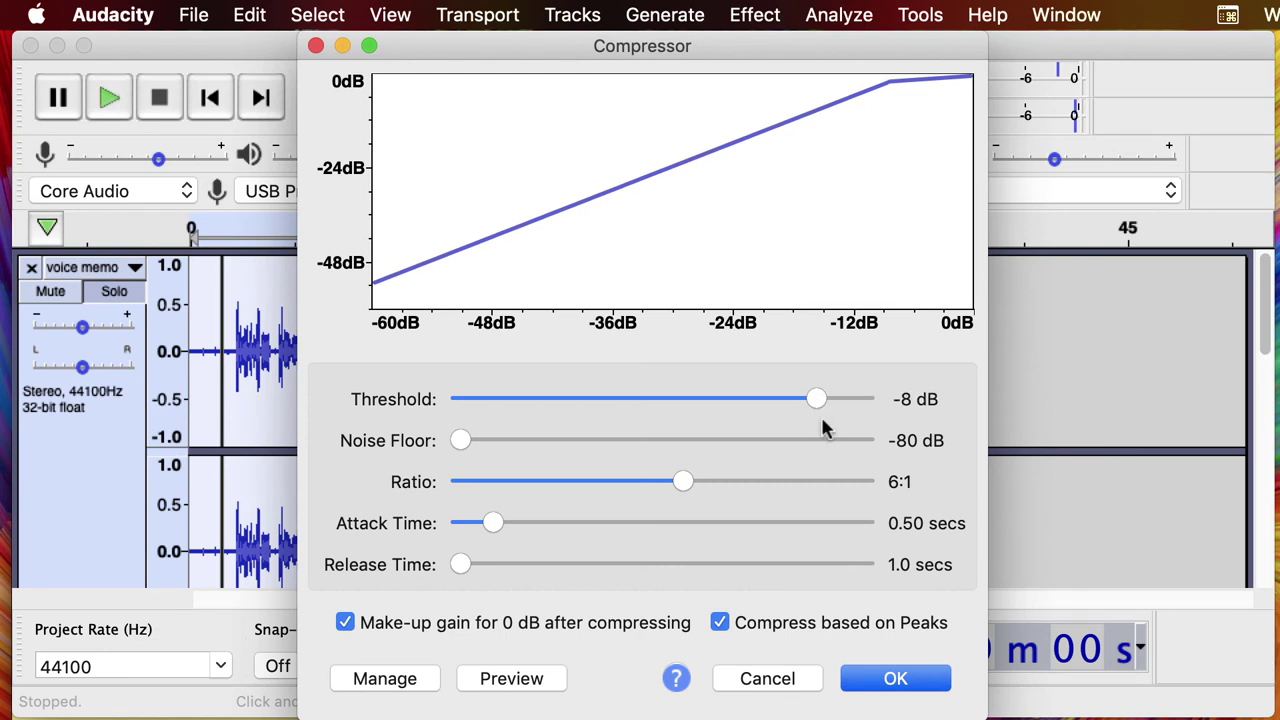
{"action": "left_click", "coordinate": [907, 679]}
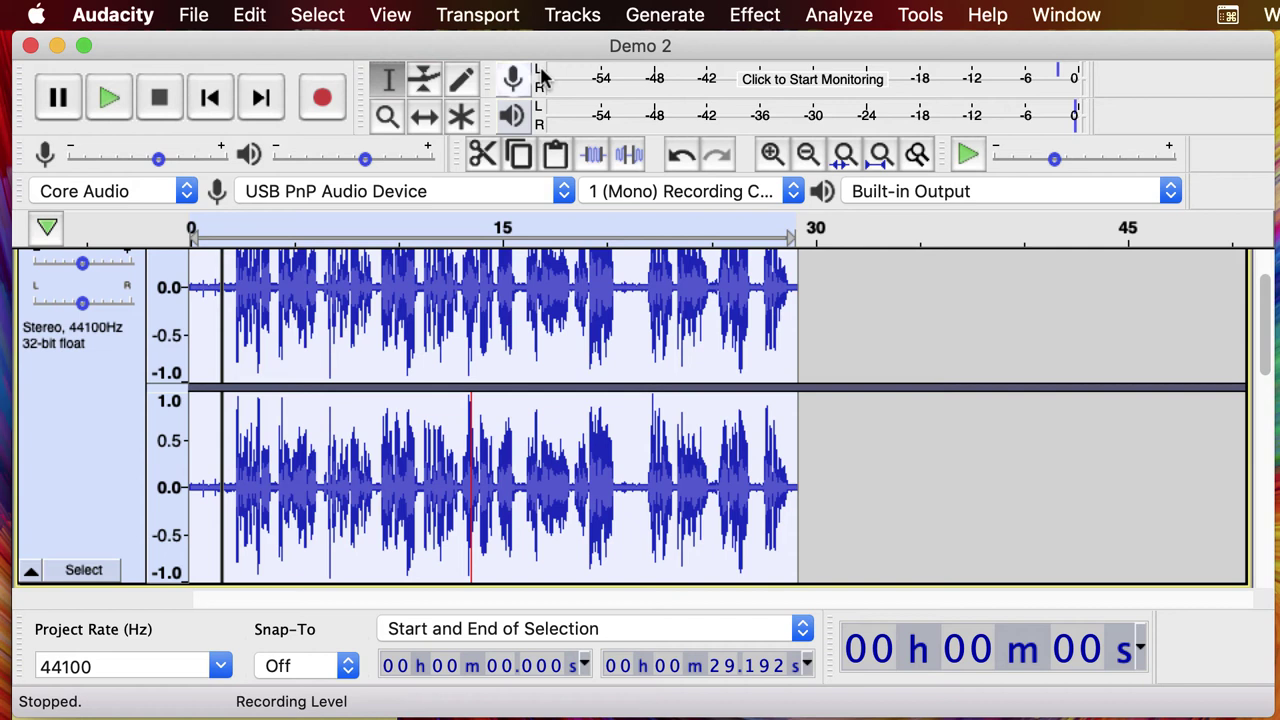
{"action": "left_click", "coordinate": [110, 99]}
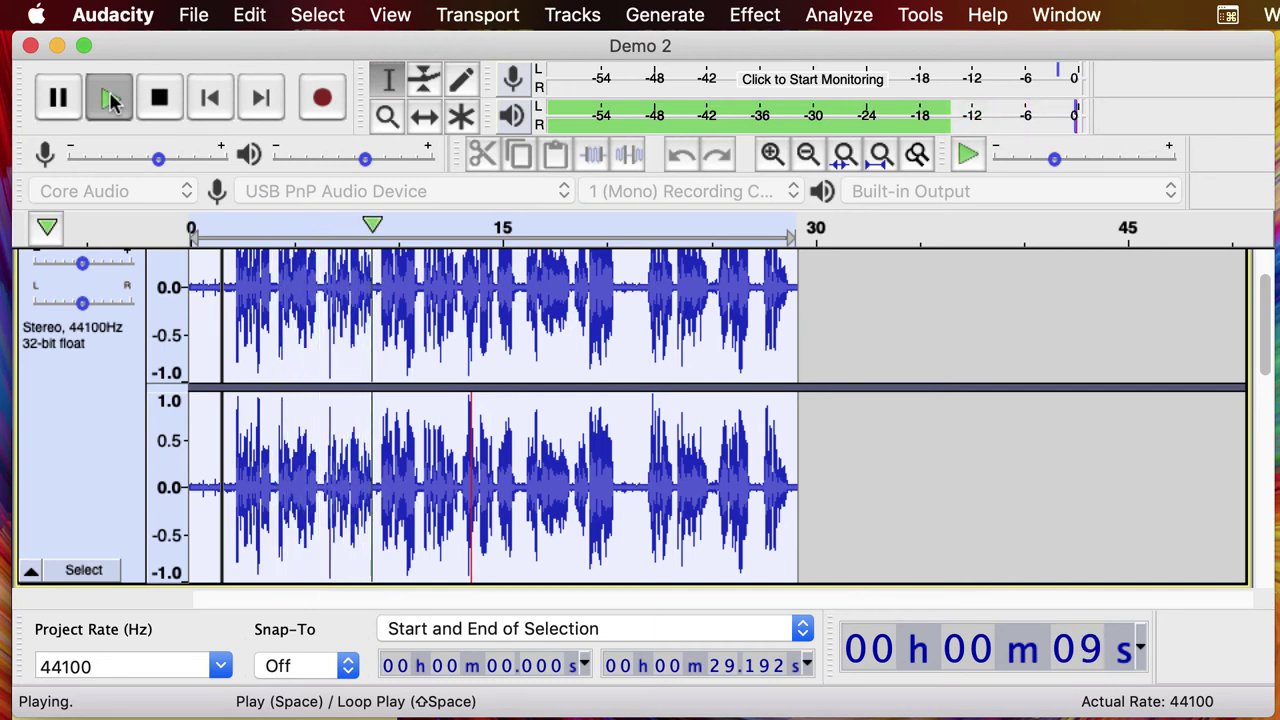
{"action": "left_click", "coordinate": [110, 100]}
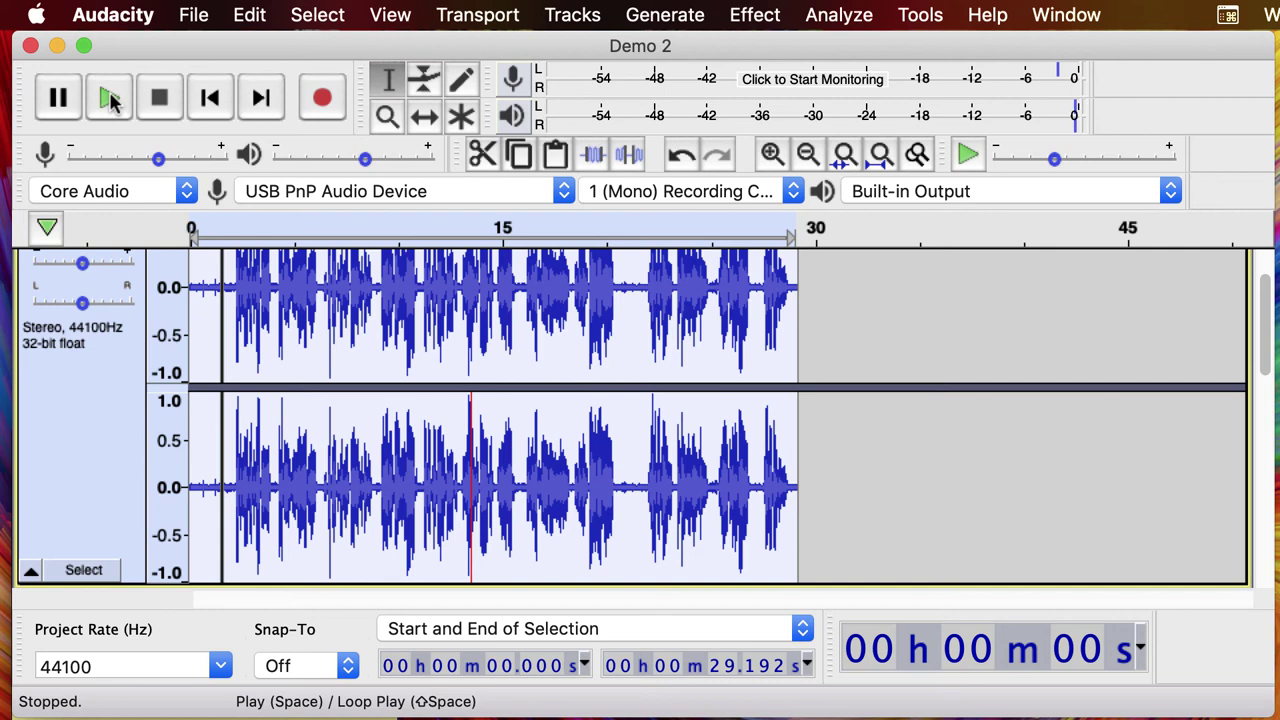
{"action": "left_click", "coordinate": [110, 98]}
Undo the -8 dB compression and amplify the voice memo by 4.9 dB with Allow clipping ticked
{"action": "key", "text": "super+z"}
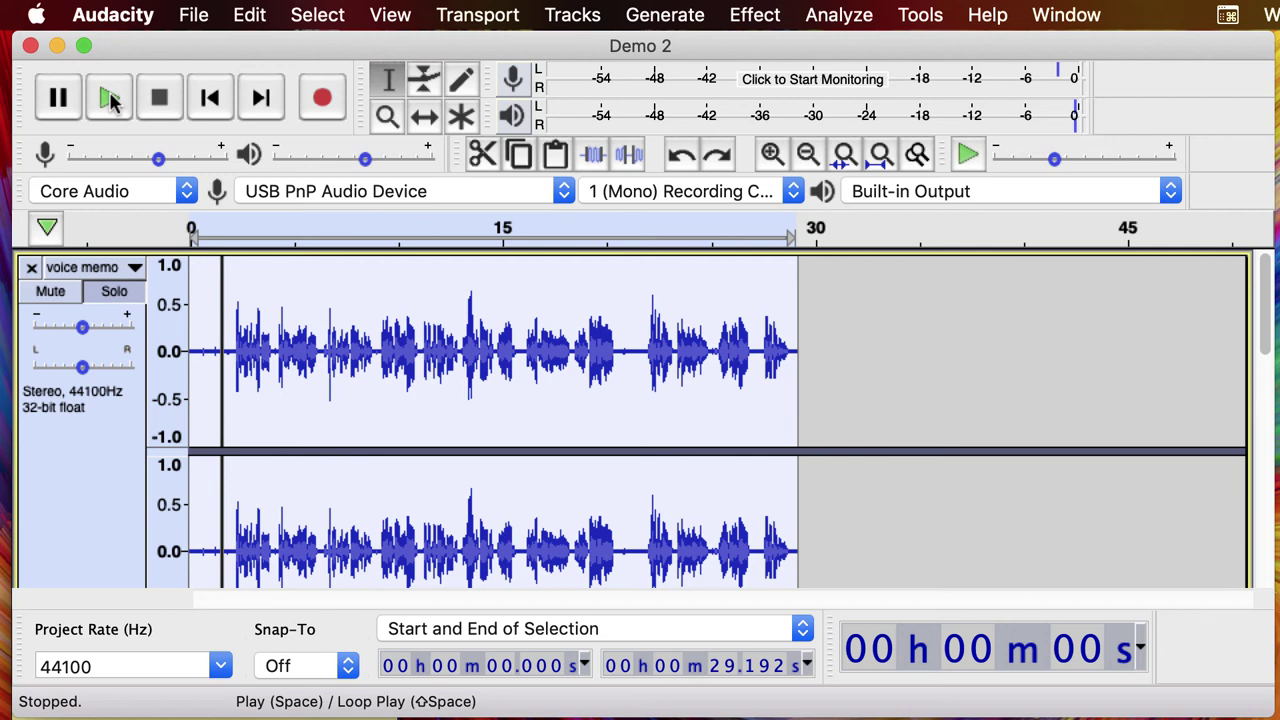
{"action": "left_click", "coordinate": [652, 18]}
{"action": "mouse_move", "coordinate": [738, 12]}
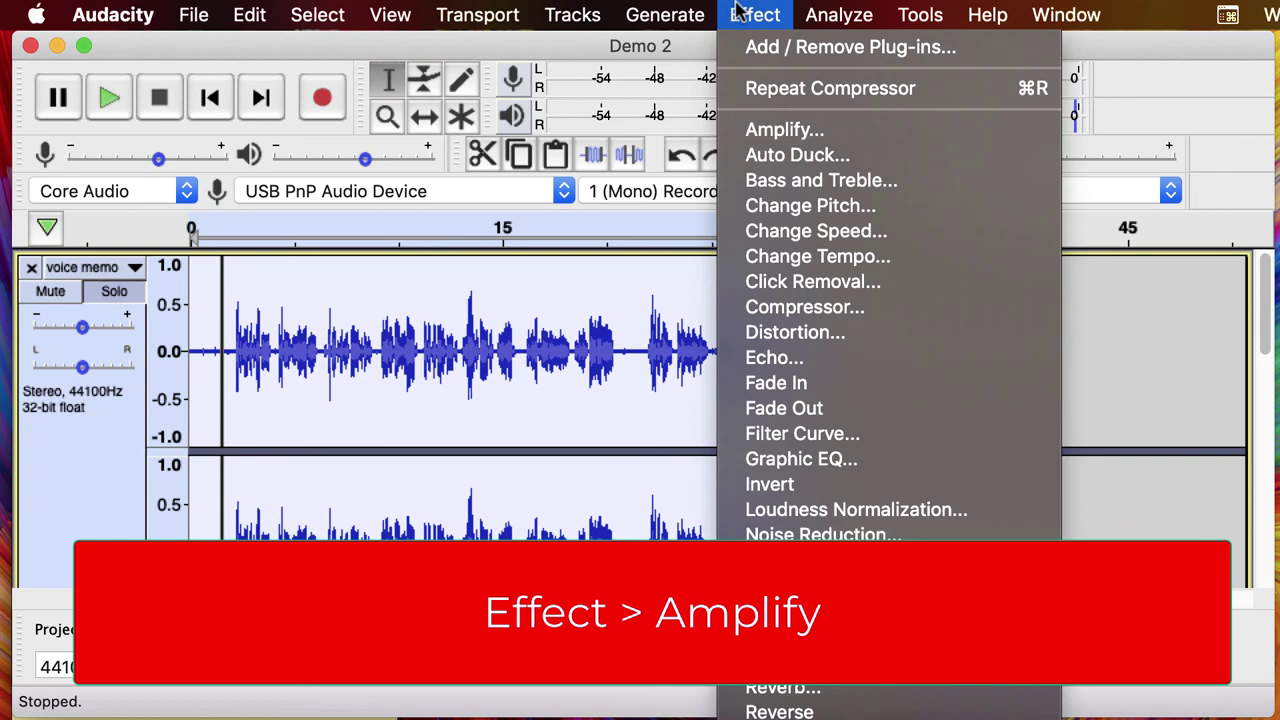
{"action": "left_click", "coordinate": [775, 132]}
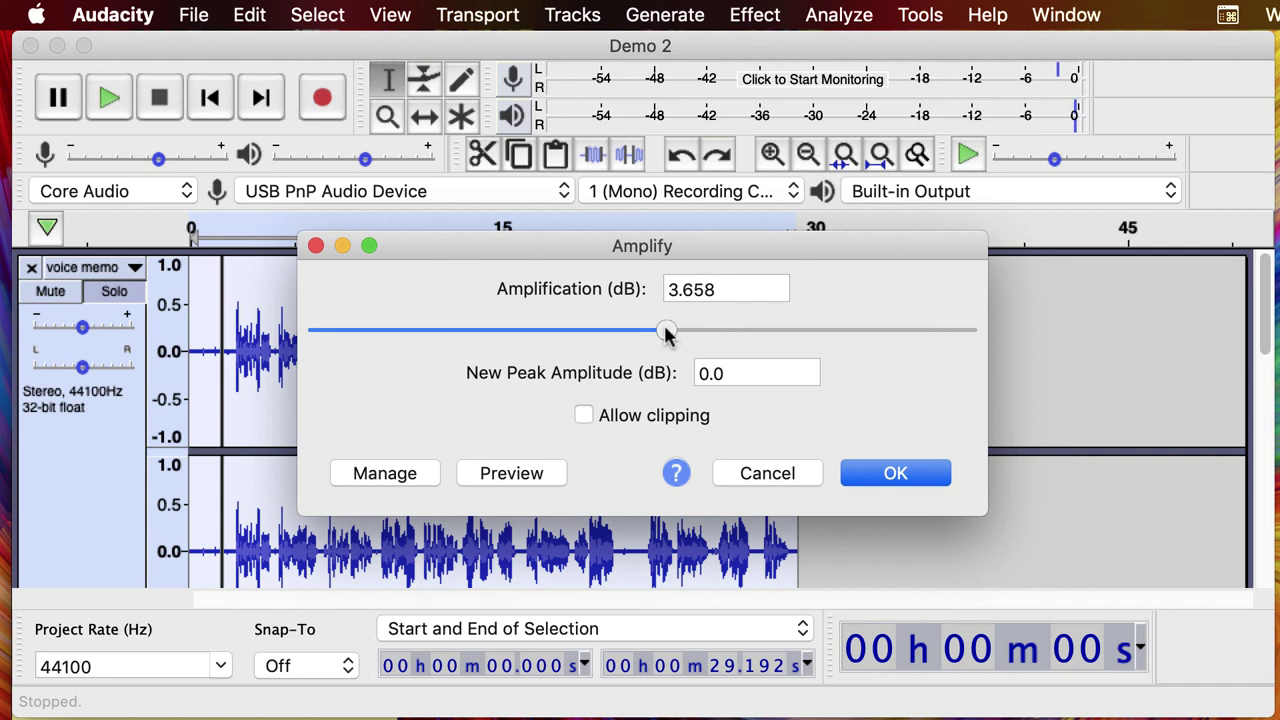
{"action": "left_click_drag", "start_coordinate": [666, 334], "coordinate": [674, 338]}
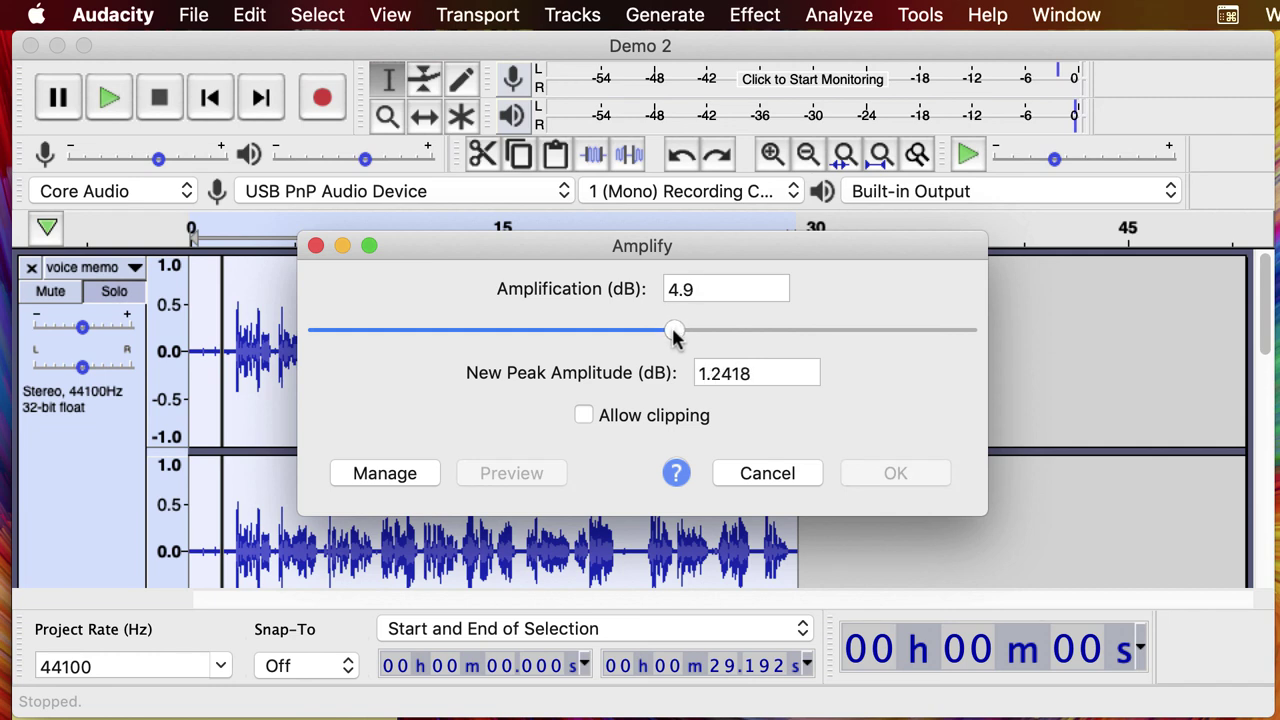
{"action": "left_click", "coordinate": [612, 417]}
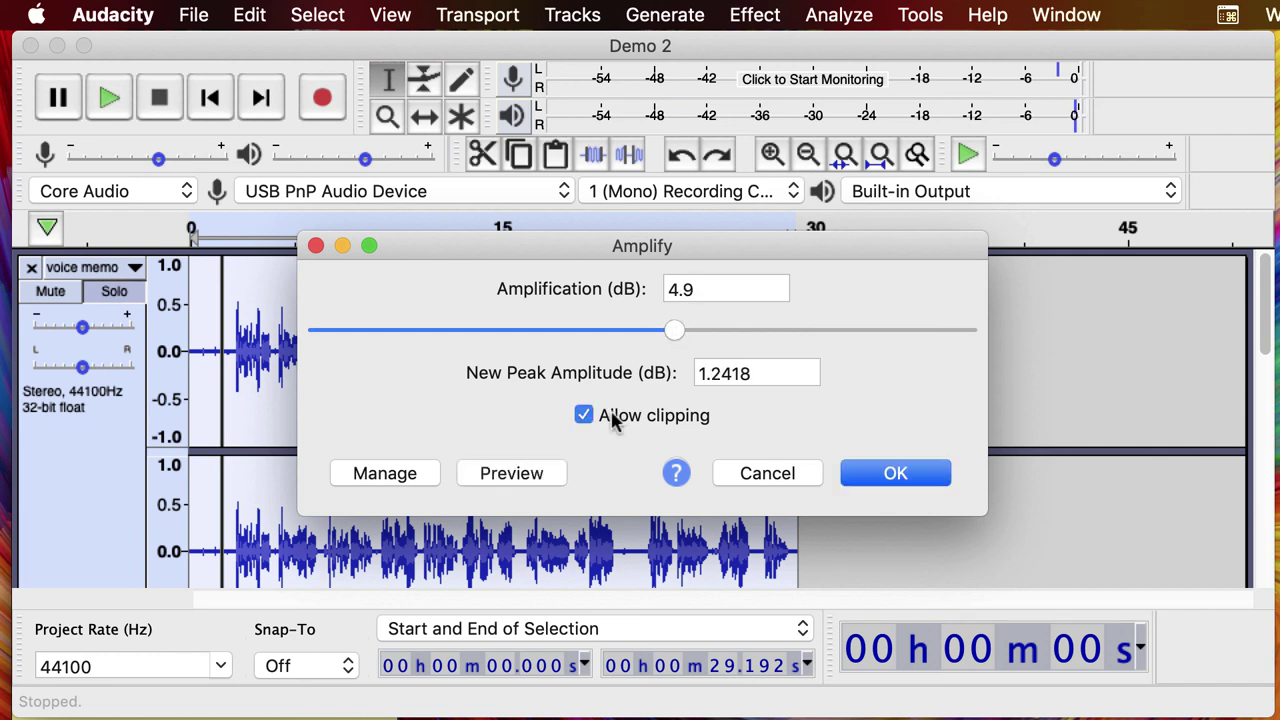
{"action": "left_click", "coordinate": [884, 475]}
{"action": "scroll", "coordinate": [879, 463], "scroll_direction": "down", "scroll_amount": 2}
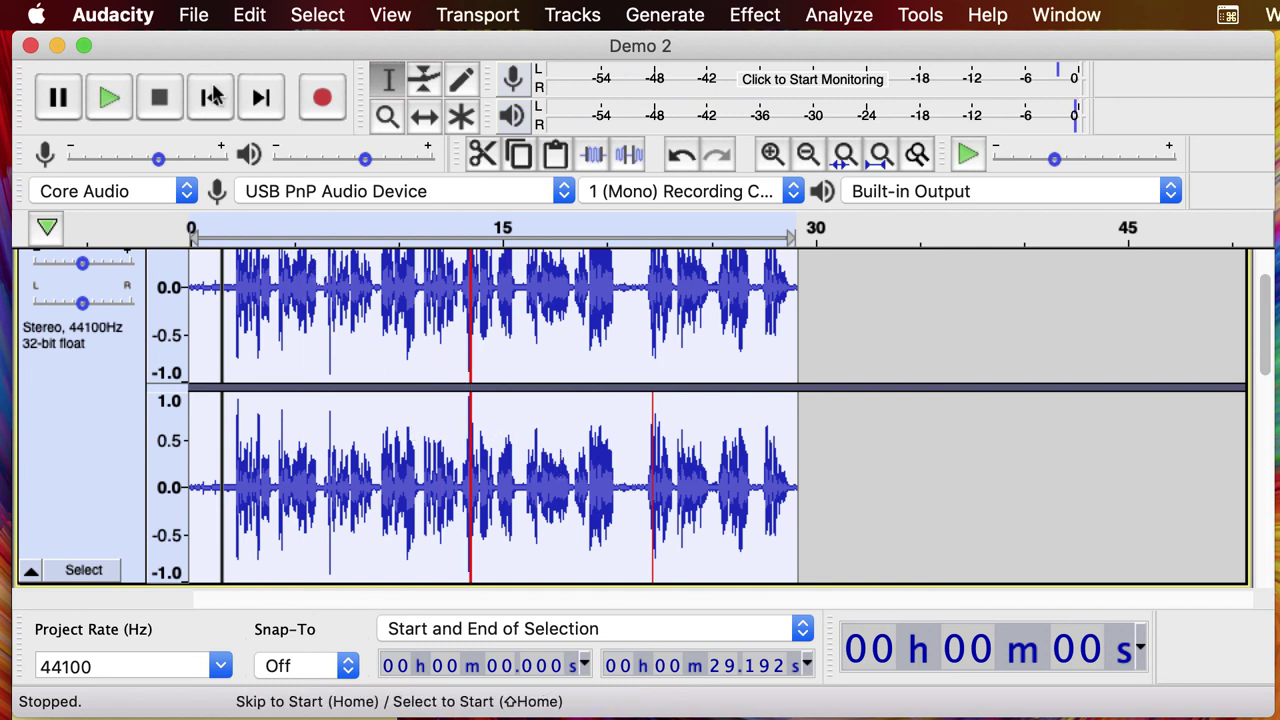
{"action": "left_click", "coordinate": [110, 95]}
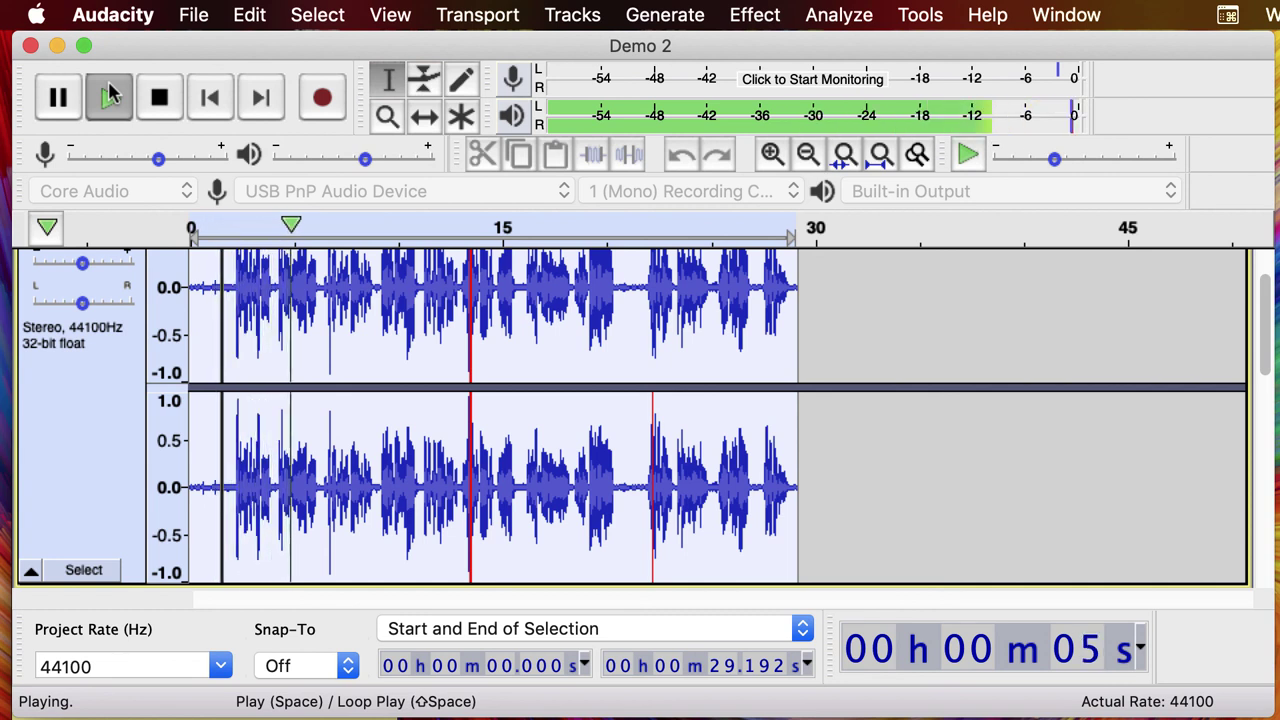
{"action": "left_click", "coordinate": [110, 95]}
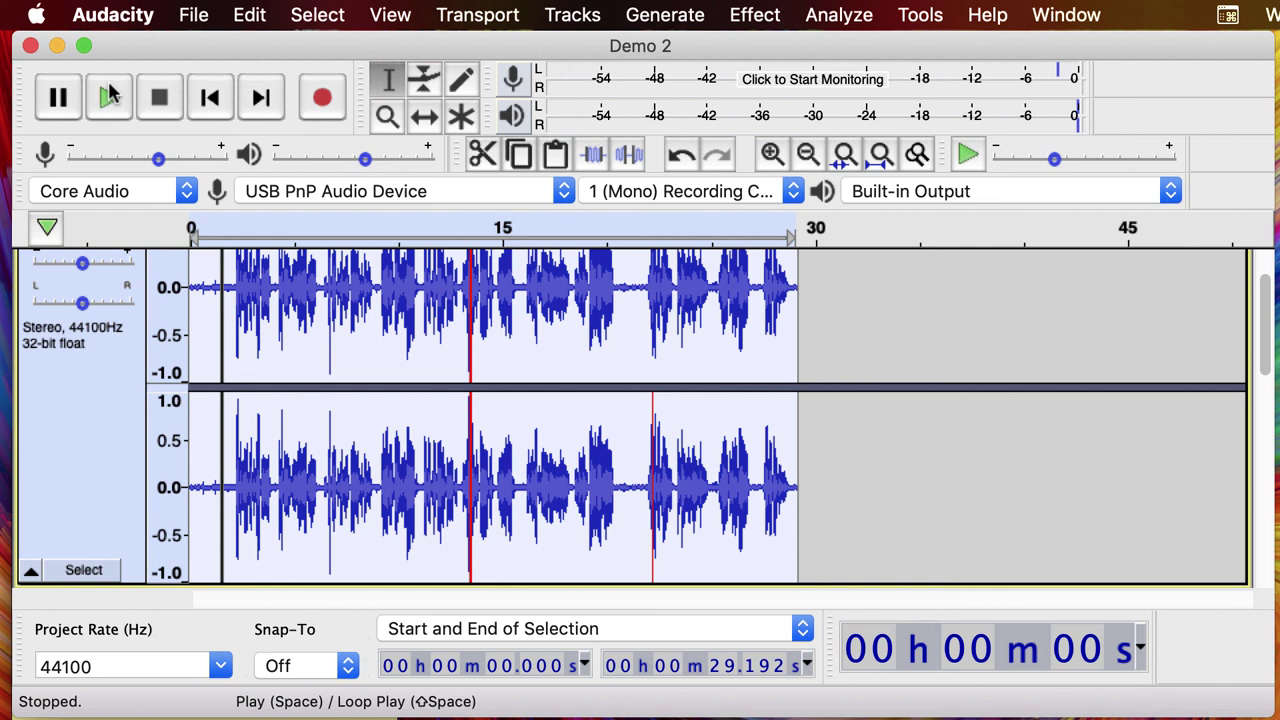